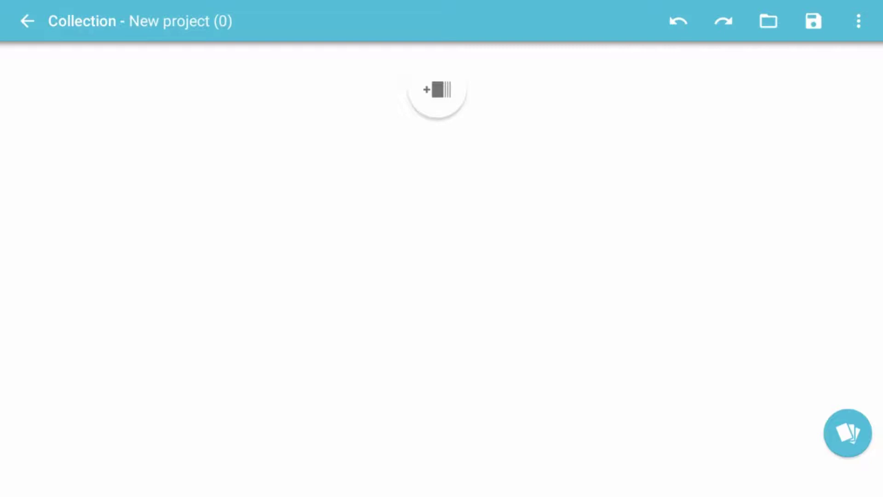
- Start a new card set from the empty New project collection
{"action": "left_click", "coordinate": [450, 99]}
- Create a new blueprint, trying Mini, Large and Business Card sizes before settling on Standard Poker
{"action": "left_click", "coordinate": [388, 161]}
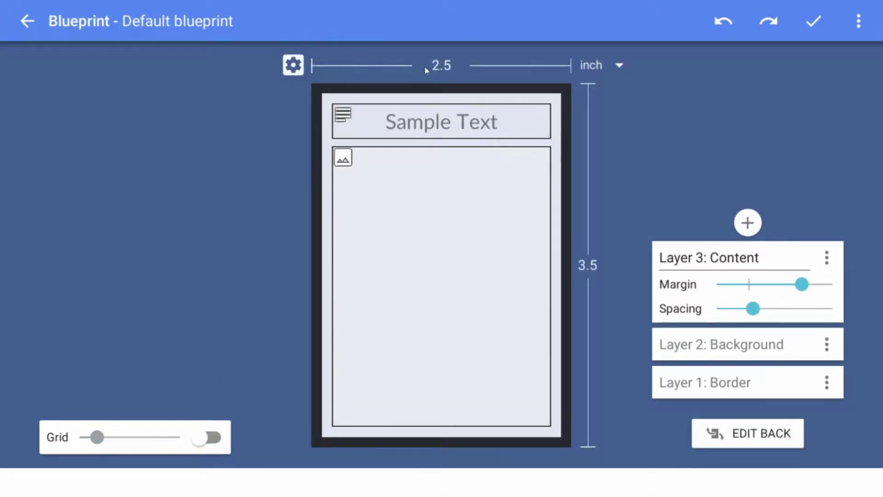
{"action": "left_click", "coordinate": [295, 66]}
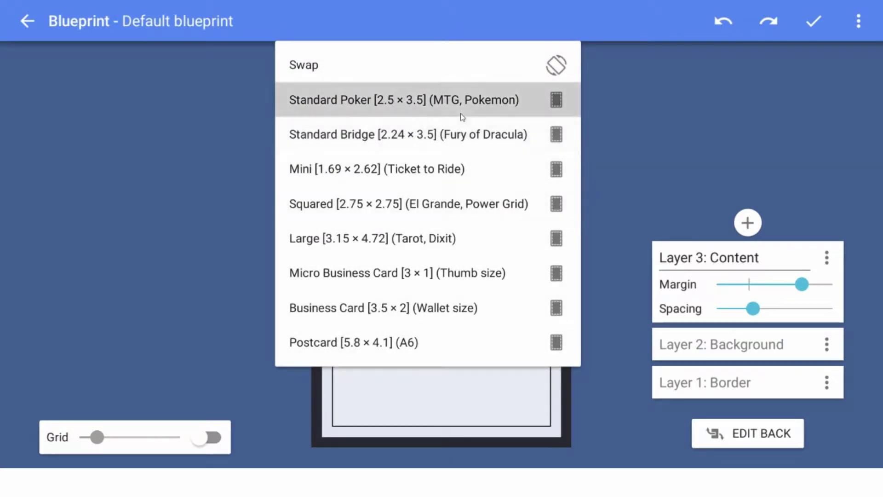
{"action": "left_click", "coordinate": [428, 181]}
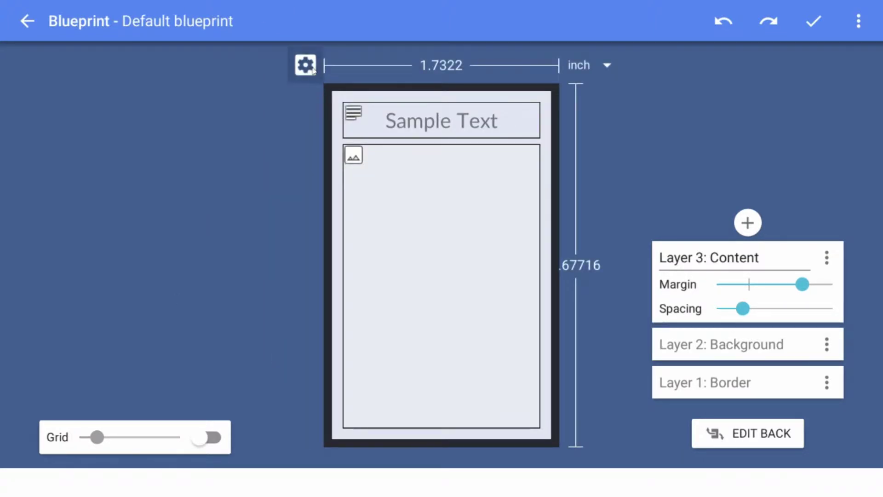
{"action": "left_click", "coordinate": [430, 187]}
{"action": "left_click", "coordinate": [450, 237]}
{"action": "left_click", "coordinate": [312, 72]}
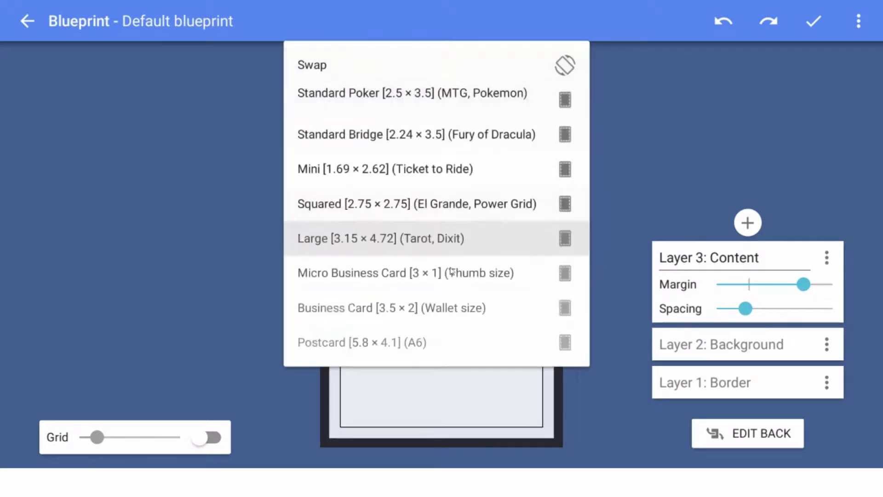
{"action": "left_click", "coordinate": [430, 309]}
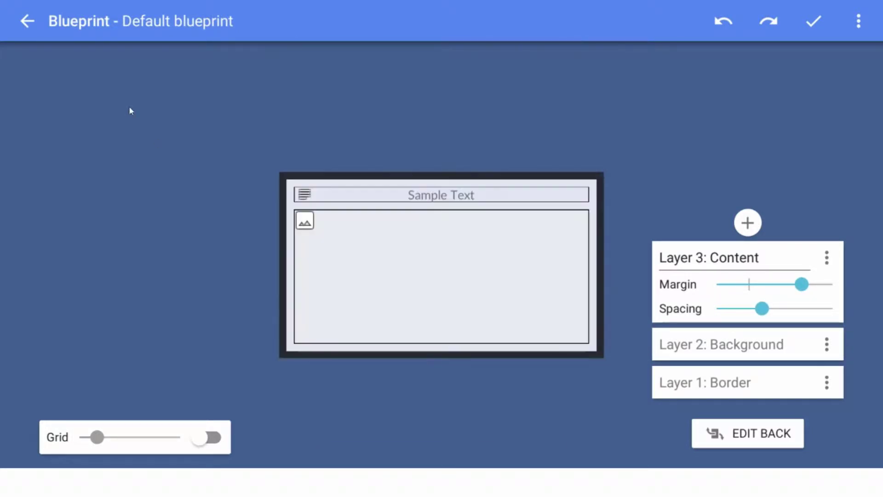
{"action": "left_click", "coordinate": [262, 153]}
{"action": "left_click", "coordinate": [329, 187]}
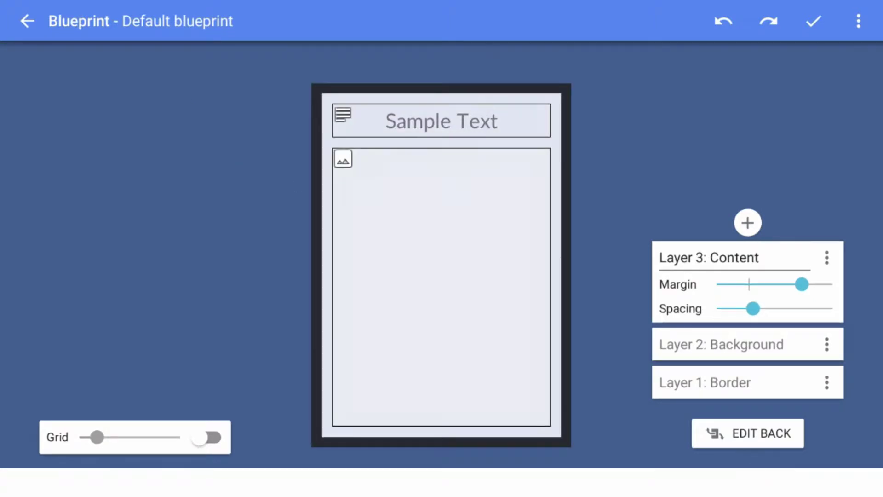
{"action": "left_click", "coordinate": [814, 21]}
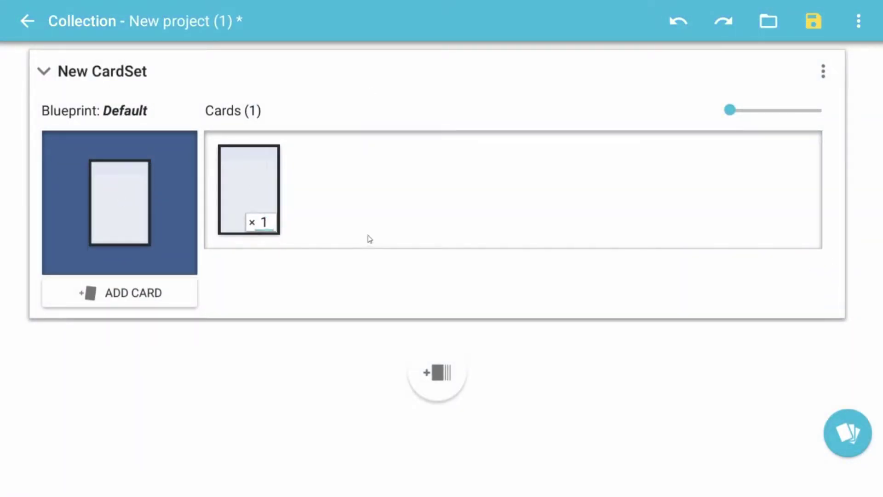
- Set the card's copy count to 5 and open the card for editing
{"action": "left_click", "coordinate": [258, 230]}
{"action": "type", "text": "5"}
{"action": "left_click", "coordinate": [251, 172]}
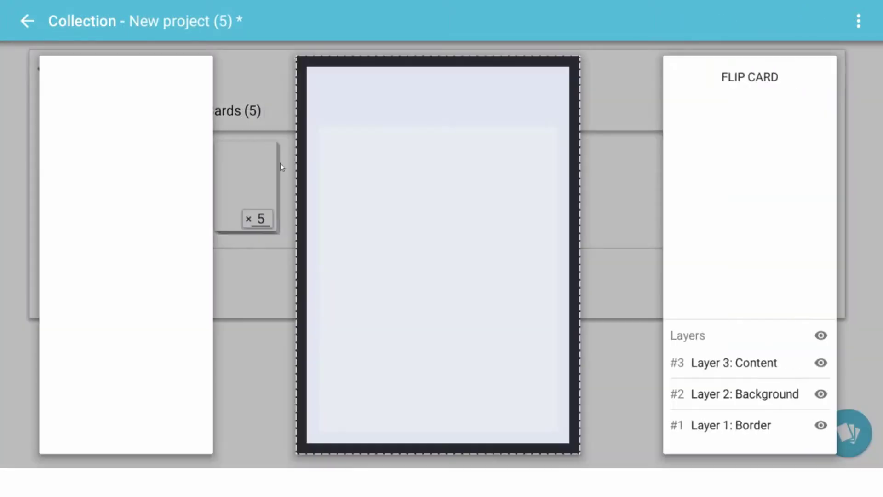
- Title the card 'Win' and choose a cartoon portrait image for its picture area
{"action": "left_click", "coordinate": [396, 111]}
{"action": "type", "text": "Win"}
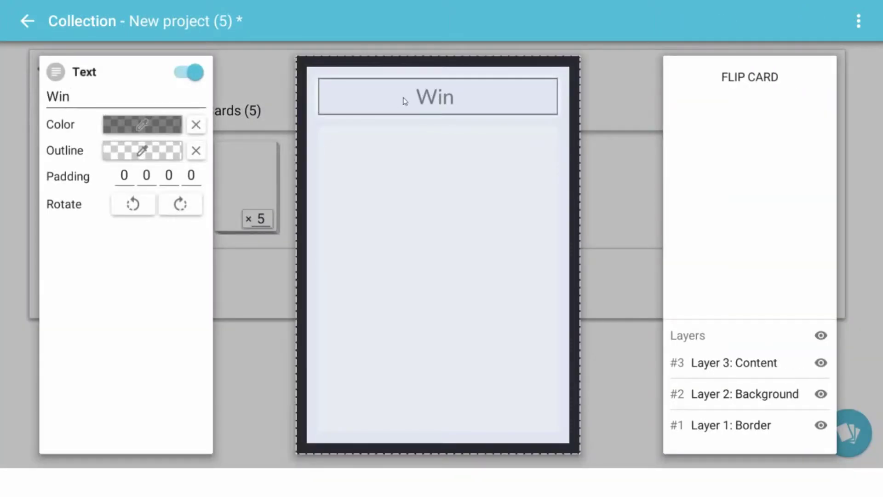
{"action": "left_click", "coordinate": [454, 186]}
{"action": "left_click", "coordinate": [196, 98]}
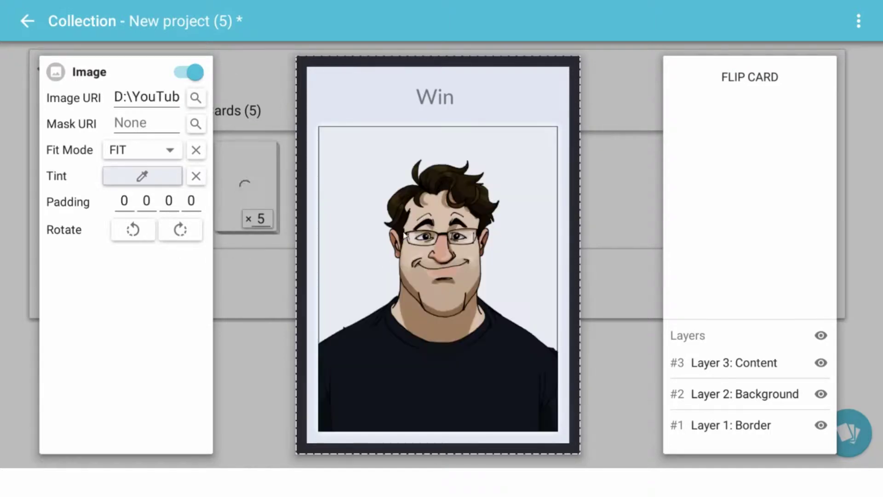
- Close the card editor and save the project as win.cc in the PS-Export folder
{"action": "left_click", "coordinate": [274, 242]}
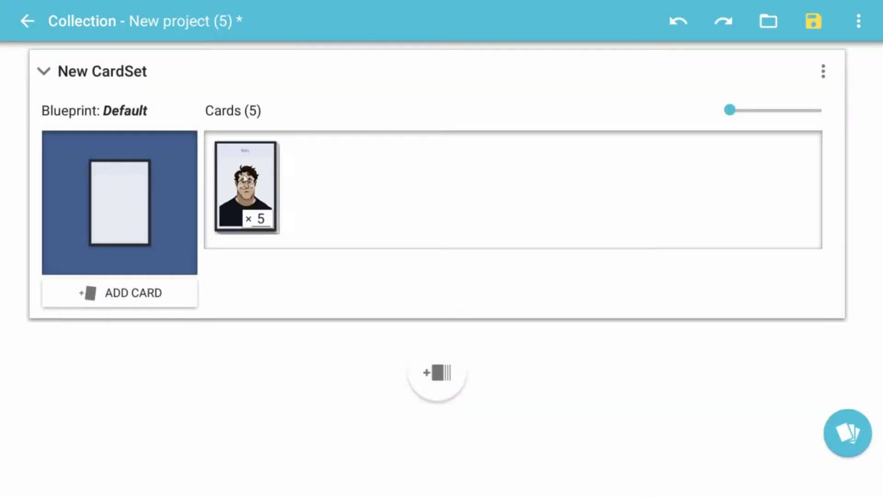
{"action": "left_click", "coordinate": [248, 167]}
{"action": "left_click", "coordinate": [600, 245]}
{"action": "left_click", "coordinate": [813, 39]}
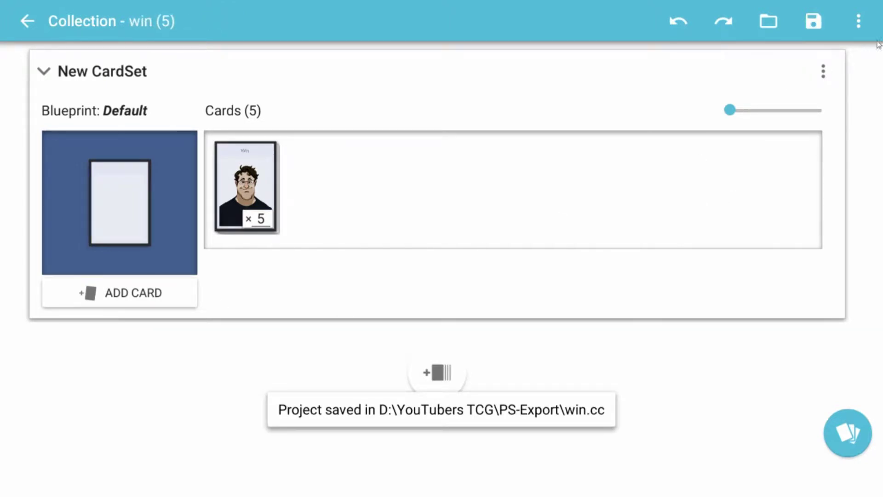
- Look through the card set and project option menus, then open the Default blueprint
{"action": "left_click", "coordinate": [824, 71]}
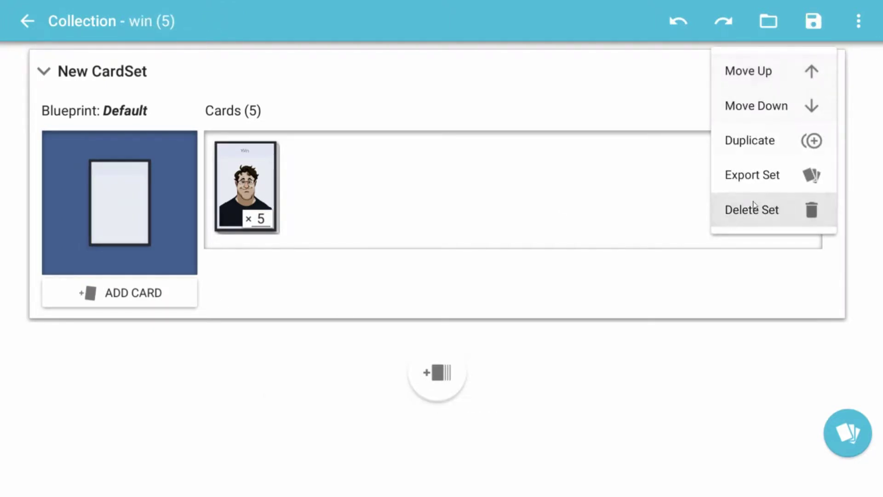
{"action": "left_click", "coordinate": [855, 25]}
{"action": "left_click", "coordinate": [857, 22]}
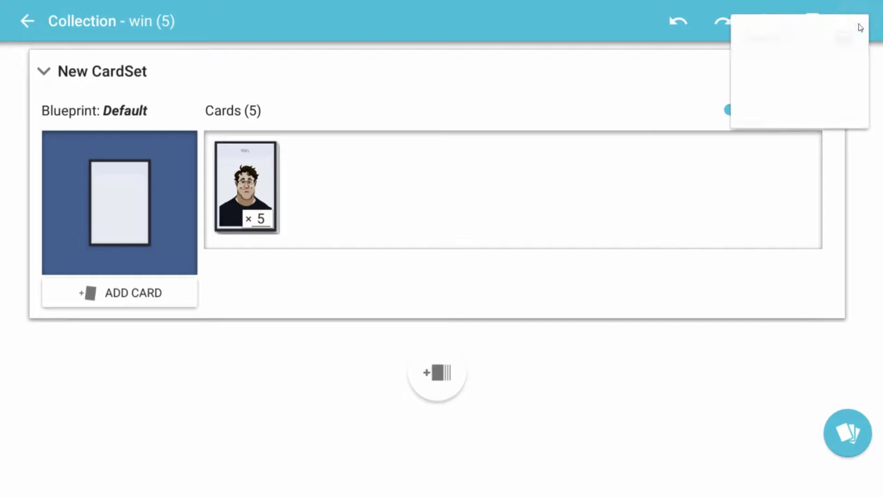
{"action": "left_click", "coordinate": [622, 108]}
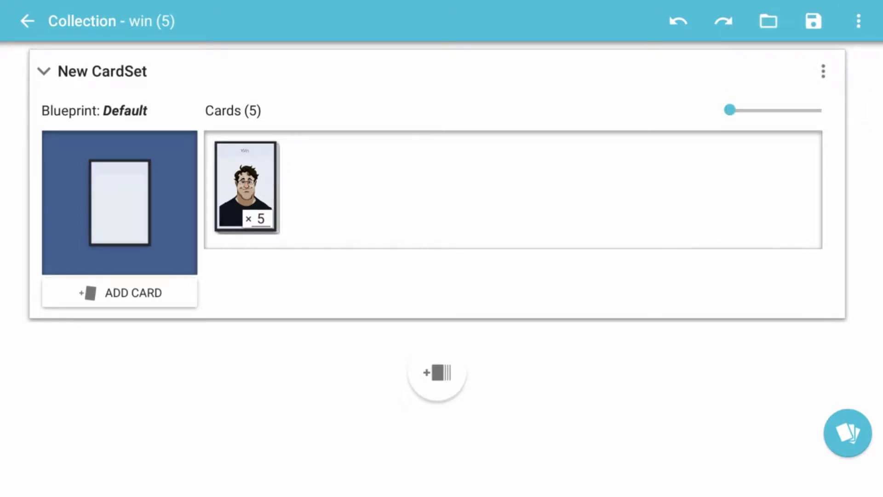
{"action": "left_click", "coordinate": [136, 198]}
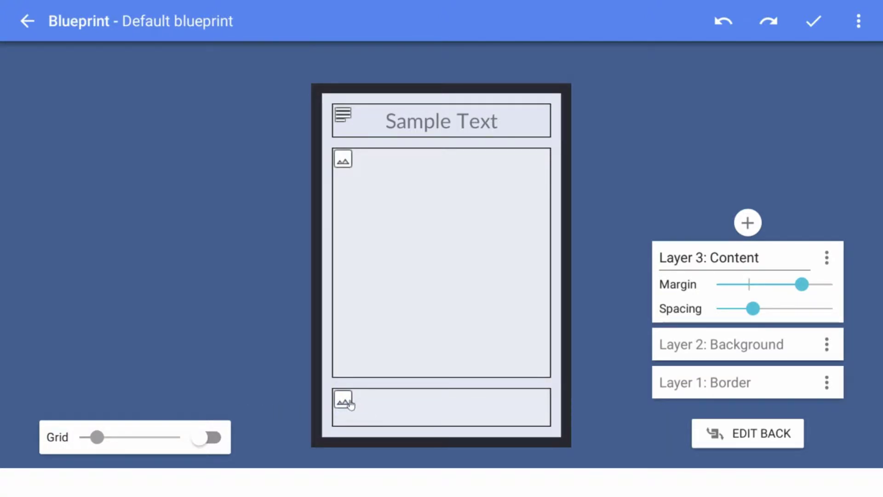
{"action": "left_click", "coordinate": [361, 406]}
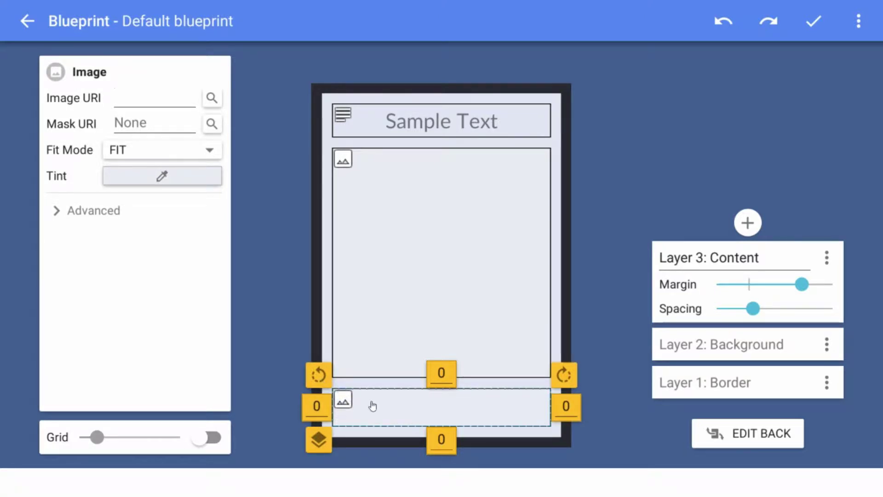
{"action": "left_click", "coordinate": [373, 406]}
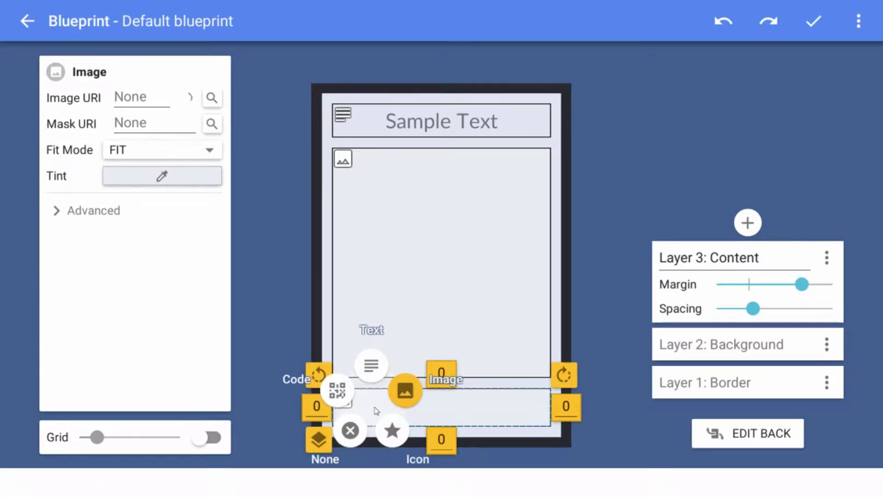
{"action": "left_click", "coordinate": [337, 390]}
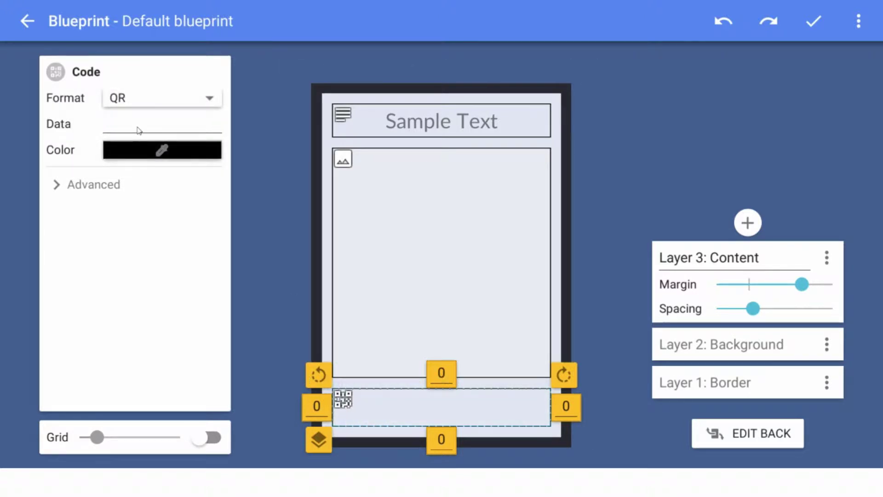
{"action": "type", "text": "htt"}
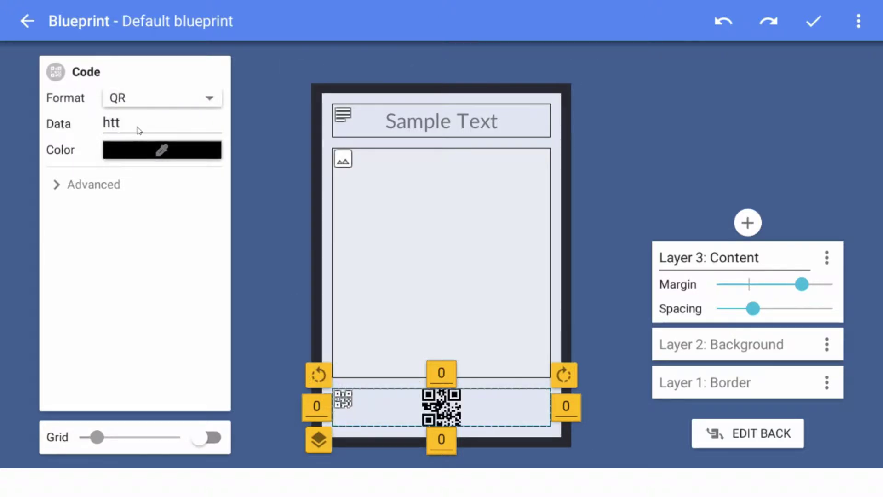
{"action": "type", "text": "p://www.can"}
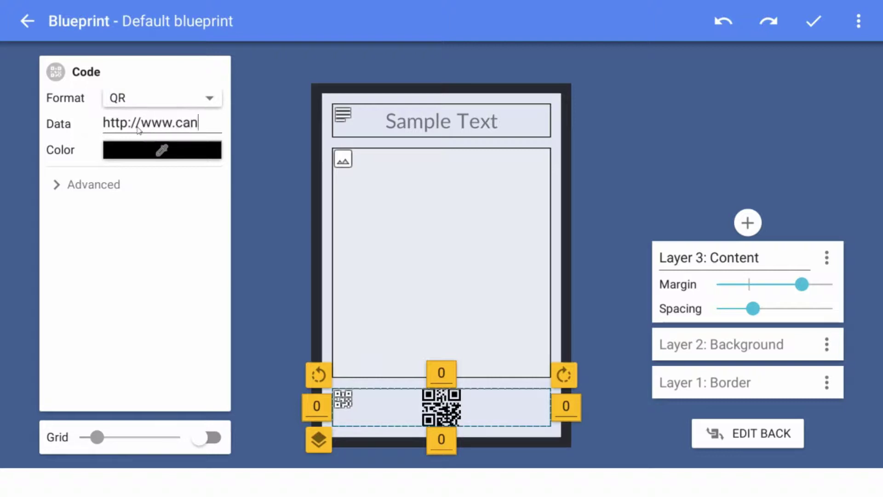
{"action": "type", "text": "adiantitan.com"}
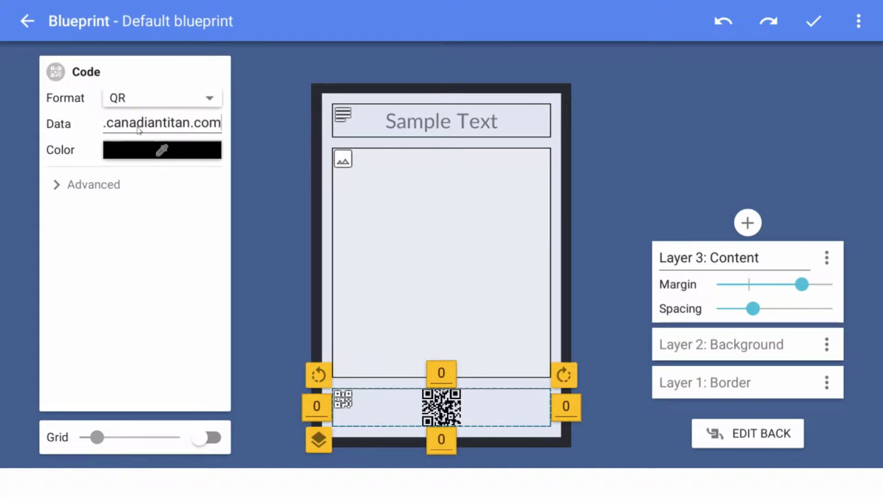
{"action": "key", "text": "Return"}
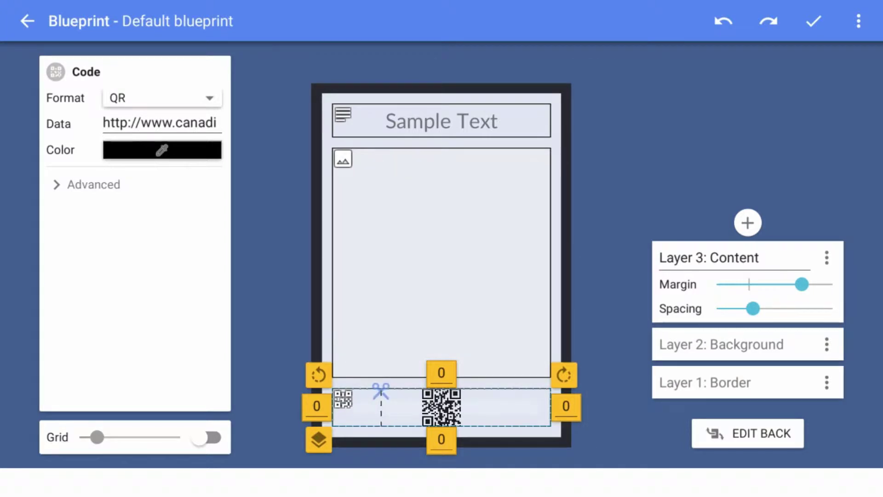
{"action": "left_click_drag", "start_coordinate": [383, 386], "coordinate": [406, 318]}
- Apply the blueprint changes and select the QR code on the Win card
{"action": "left_click", "coordinate": [812, 22]}
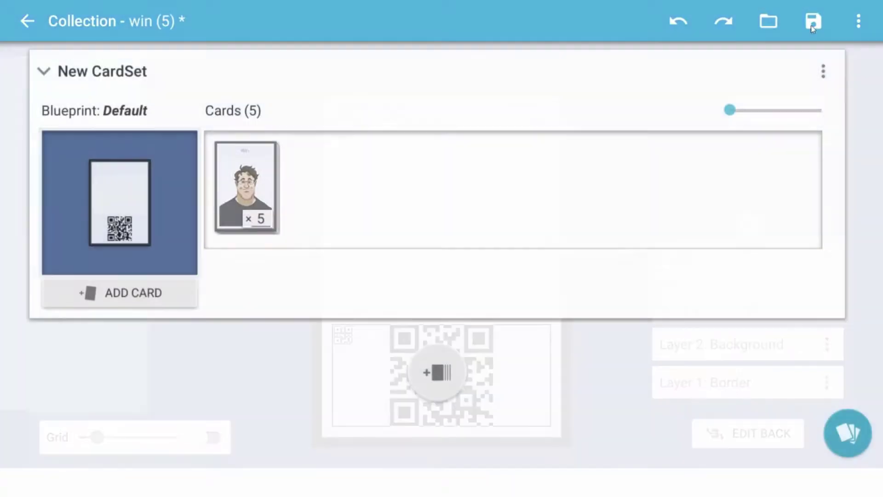
{"action": "left_click", "coordinate": [272, 205]}
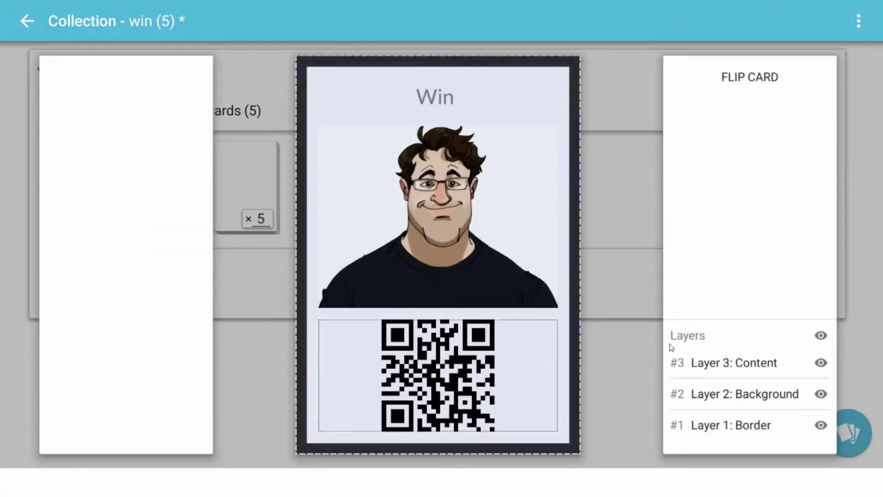
{"action": "left_click", "coordinate": [637, 303]}
{"action": "left_click", "coordinate": [248, 194]}
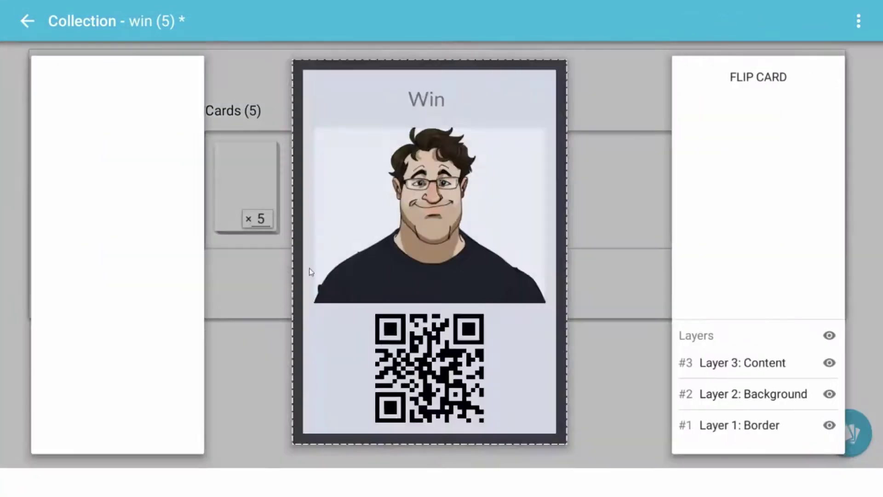
{"action": "left_click", "coordinate": [459, 356]}
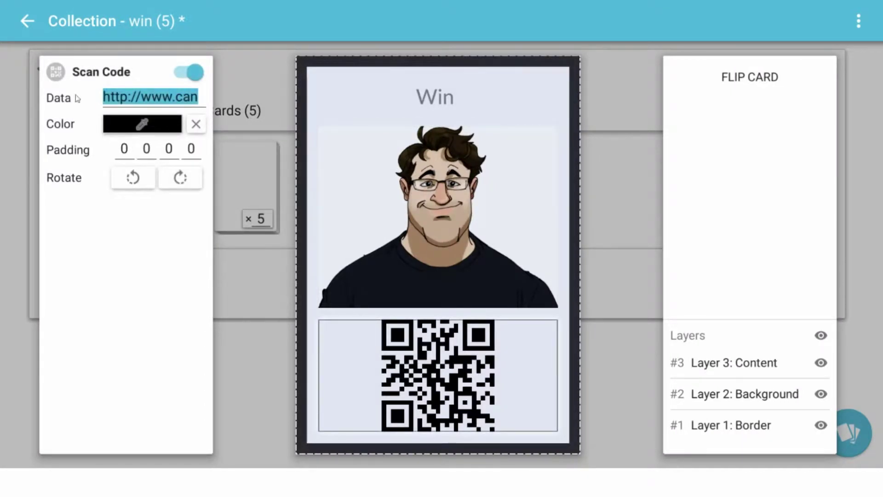
- Set the QR code's padding to 5 on all four sides
{"action": "left_click", "coordinate": [128, 152]}
{"action": "type", "text": "5"}
{"action": "left_click", "coordinate": [148, 152]}
{"action": "type", "text": "5"}
{"action": "left_click", "coordinate": [170, 151]}
{"action": "type", "text": "5"}
{"action": "left_click", "coordinate": [192, 153]}
{"action": "type", "text": "5"}
- Test rotating the QR code, leaving it upright, and toggle its visibility off and on
{"action": "left_click", "coordinate": [133, 178]}
{"action": "left_click", "coordinate": [133, 178]}
{"action": "left_click", "coordinate": [133, 178]}
{"action": "left_click", "coordinate": [133, 178]}
{"action": "left_click", "coordinate": [133, 178]}
{"action": "left_click", "coordinate": [133, 178]}
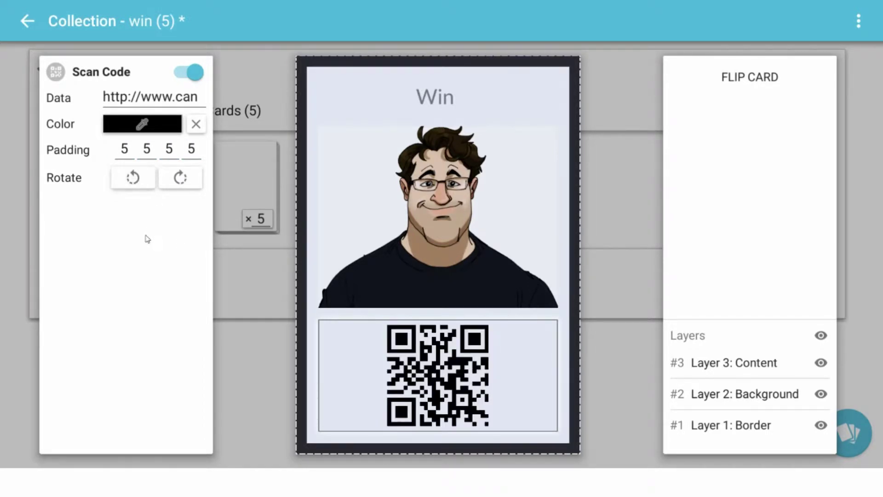
{"action": "left_click", "coordinate": [187, 71]}
{"action": "left_click", "coordinate": [188, 71]}
- Return to the collection, open the Default blueprint and select its image area
{"action": "key", "text": "Escape"}
{"action": "left_click", "coordinate": [134, 217]}
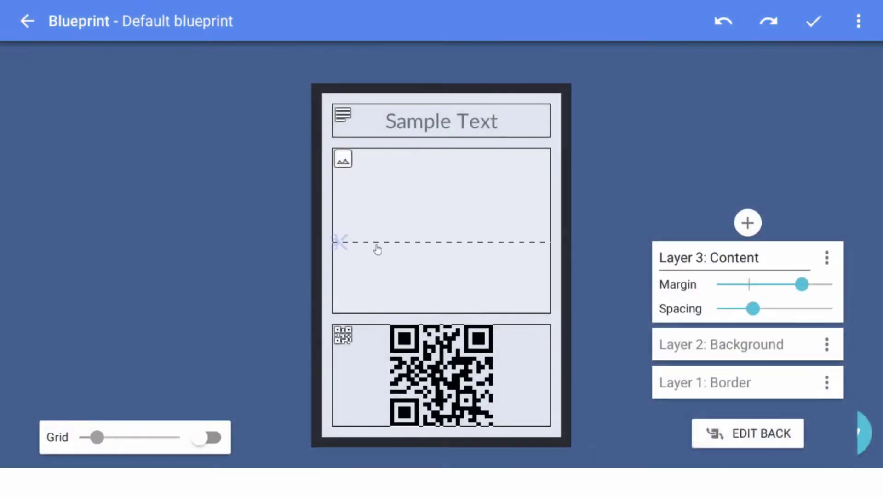
{"action": "mouse_move", "coordinate": [342, 161]}
{"action": "left_mouse_down"}
{"action": "mouse_move", "coordinate": [375, 148]}
{"action": "mouse_move", "coordinate": [345, 154]}
{"action": "mouse_move", "coordinate": [352, 171]}
{"action": "left_mouse_up"}
{"action": "left_click", "coordinate": [352, 171]}
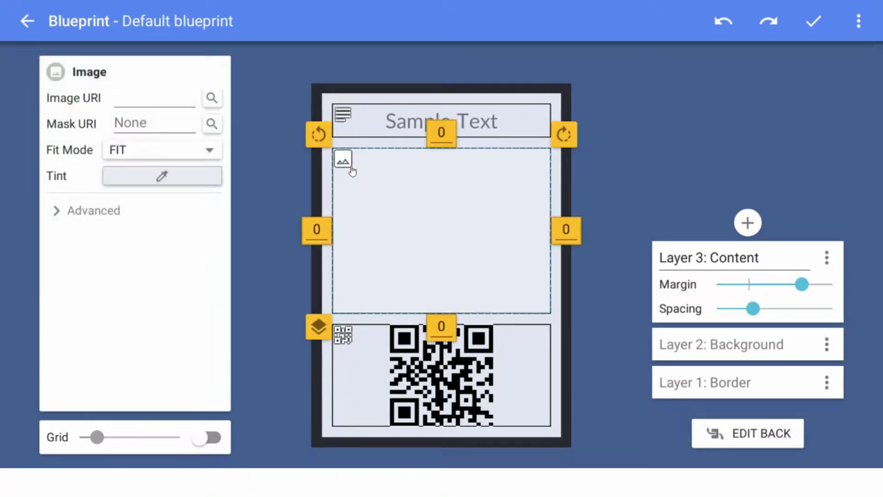
- Set the image area's top, left, right and bottom margins to 5
{"action": "left_click", "coordinate": [442, 136]}
{"action": "key", "text": "BackSpace"}
{"action": "type", "text": "5"}
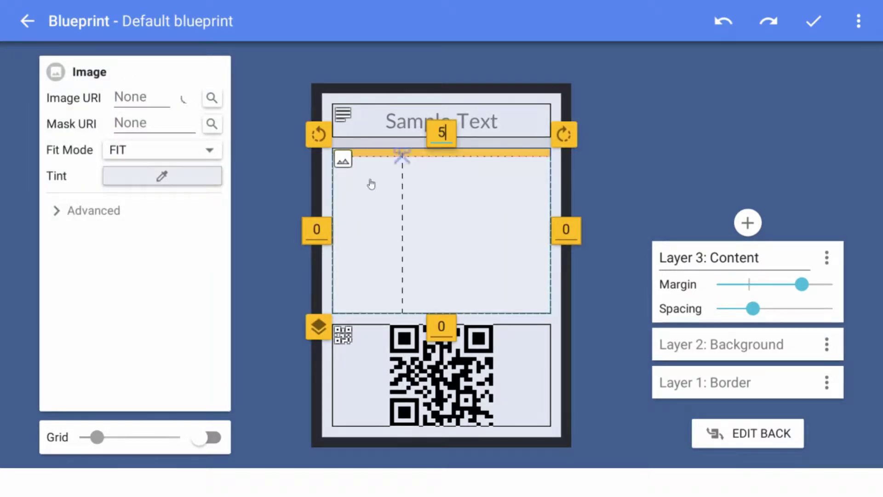
{"action": "left_click", "coordinate": [322, 237]}
{"action": "key", "text": "BackSpace"}
{"action": "type", "text": "5"}
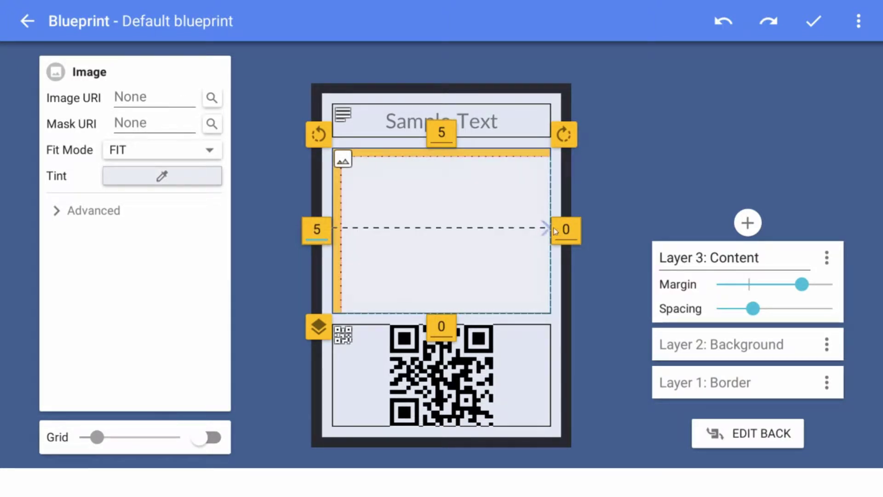
{"action": "left_click", "coordinate": [570, 234]}
{"action": "key", "text": "BackSpace"}
{"action": "type", "text": "5"}
{"action": "left_click", "coordinate": [441, 326]}
{"action": "key", "text": "BackSpace"}
{"action": "type", "text": "5"}
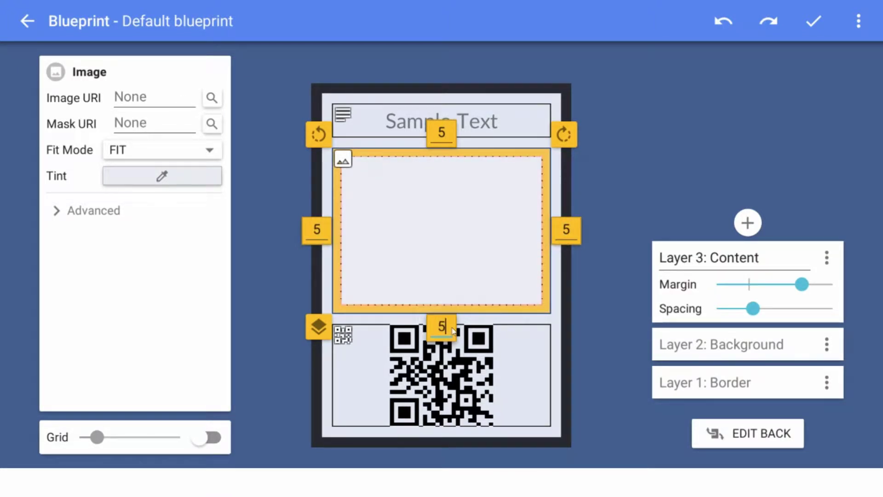
- Check the image fit modes and advanced settings, toggle the lock, then select the Sample Text title
{"action": "left_click", "coordinate": [197, 145]}
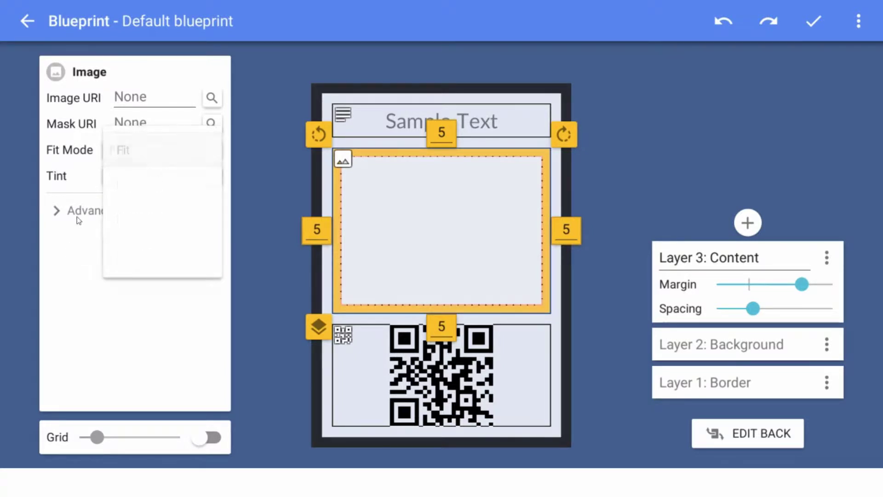
{"action": "left_click", "coordinate": [57, 210]}
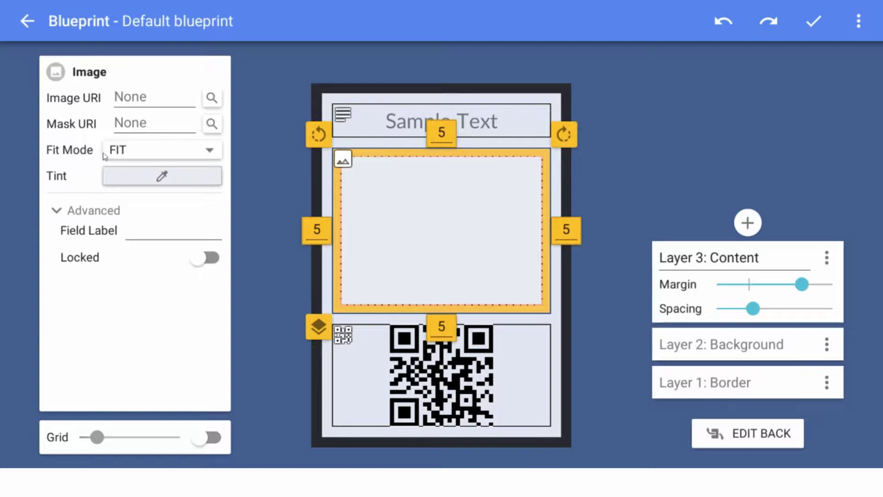
{"action": "left_click", "coordinate": [204, 258]}
{"action": "left_click", "coordinate": [203, 258]}
{"action": "left_click_drag", "start_coordinate": [453, 109], "coordinate": [474, 122]}
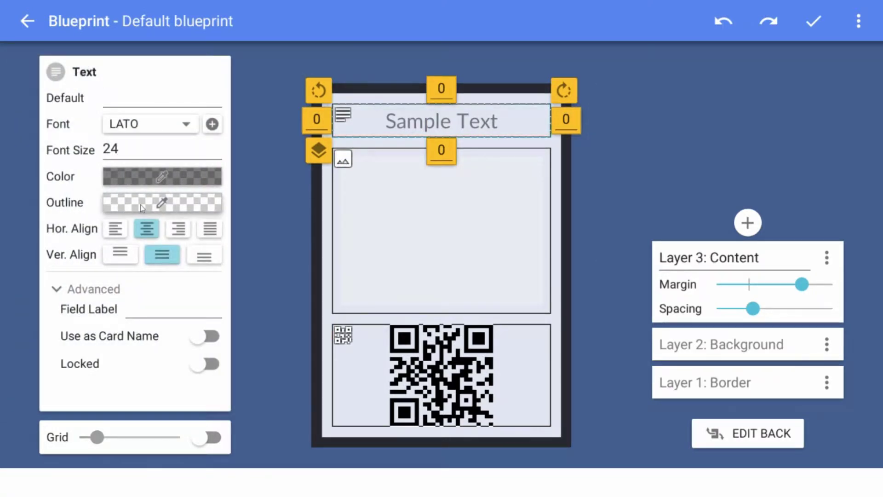
- Add Yu Gothic Bold from the system fonts as the title's font
{"action": "left_click", "coordinate": [212, 125]}
{"action": "scroll", "coordinate": [336, 288], "scroll_direction": "down", "scroll_amount": 10}
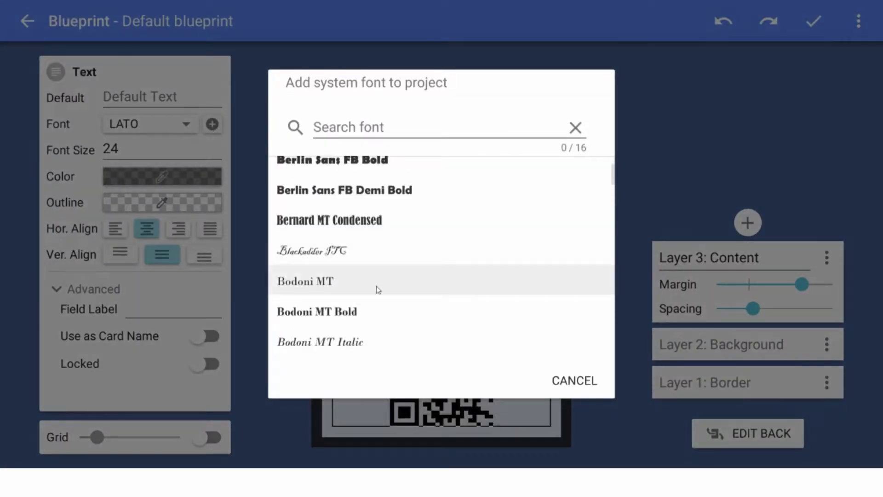
{"action": "scroll", "coordinate": [399, 291], "scroll_direction": "down", "scroll_amount": 12}
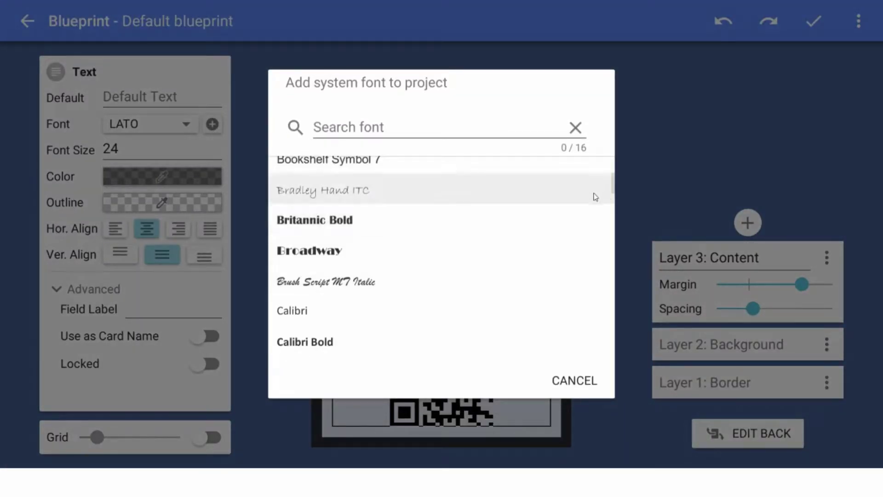
{"action": "left_click_drag", "start_coordinate": [614, 189], "coordinate": [594, 361]}
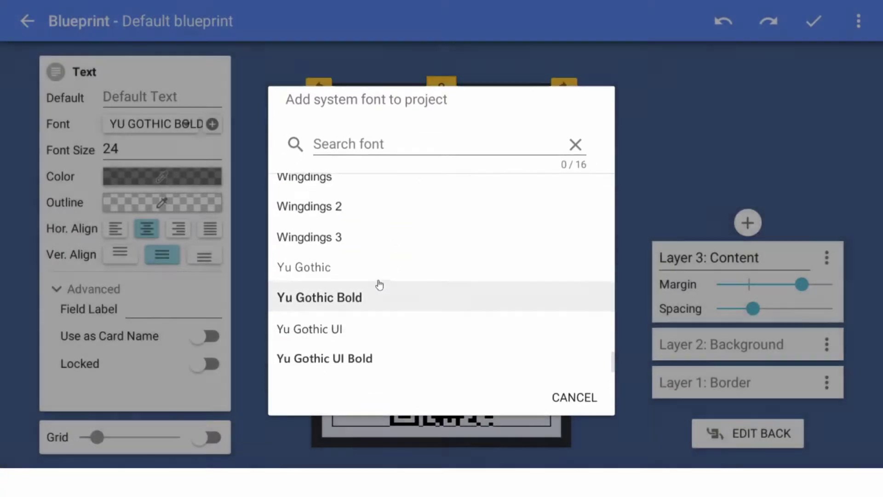
{"action": "left_click", "coordinate": [381, 289]}
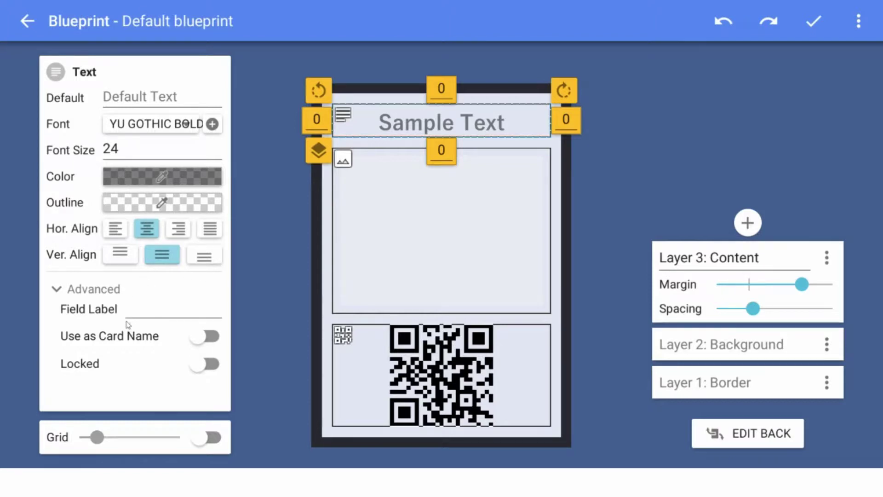
- Hide the text element's advanced settings and keep inches as the card size unit
{"action": "left_click", "coordinate": [56, 294]}
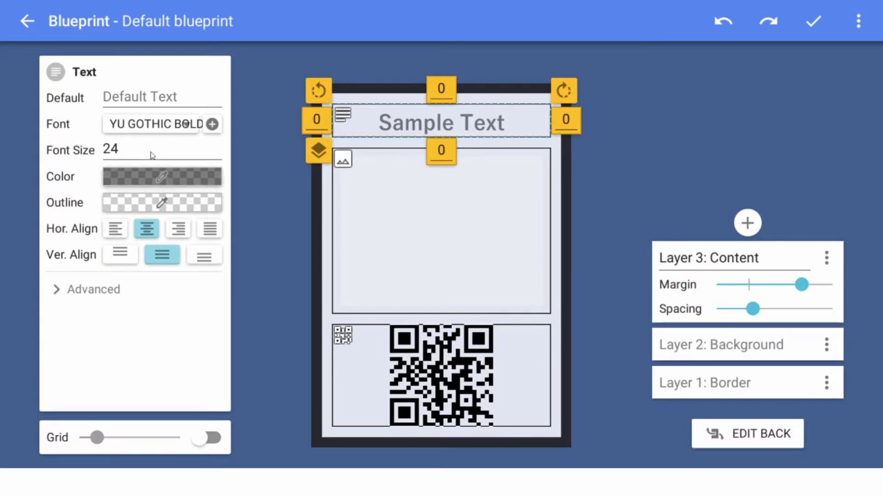
{"action": "mouse_move", "coordinate": [335, 72]}
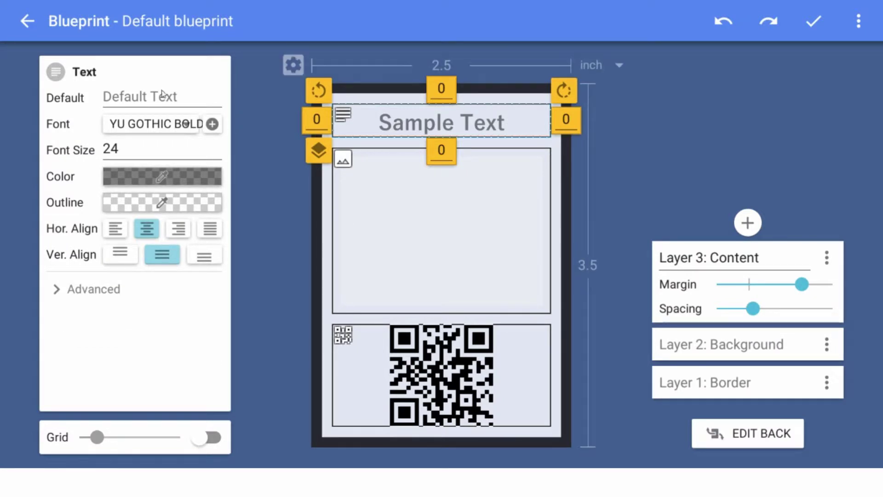
{"action": "left_click", "coordinate": [595, 69]}
{"action": "left_click", "coordinate": [670, 182]}
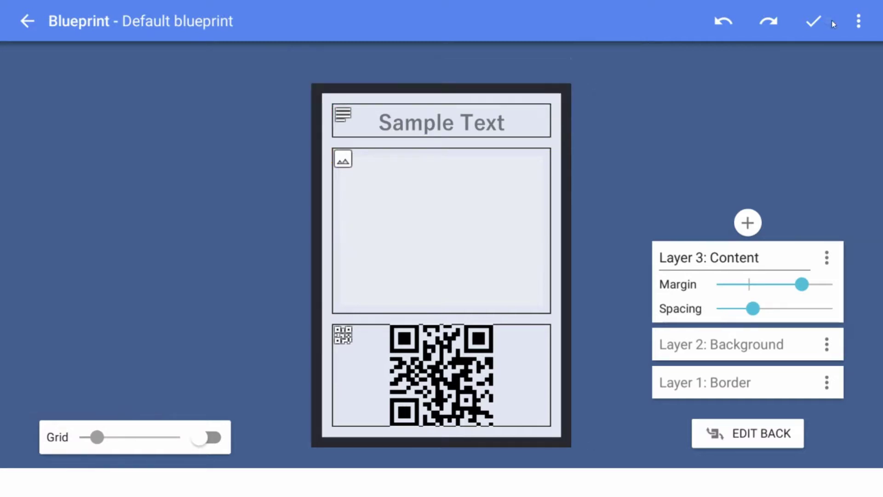
- Apply the blueprint edits, reopen the blueprint, and toggle the layout grid on and off
{"action": "left_click", "coordinate": [828, 21]}
{"action": "left_click", "coordinate": [130, 202]}
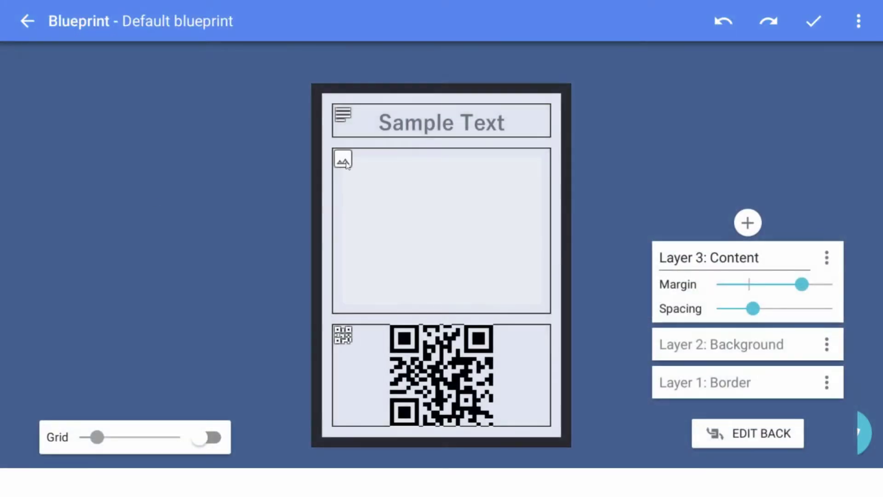
{"action": "left_click", "coordinate": [814, 23]}
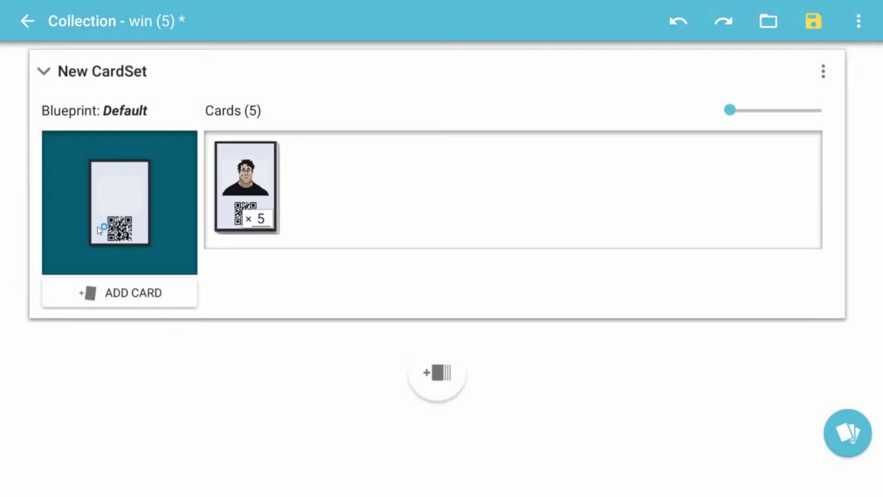
{"action": "left_click", "coordinate": [176, 237]}
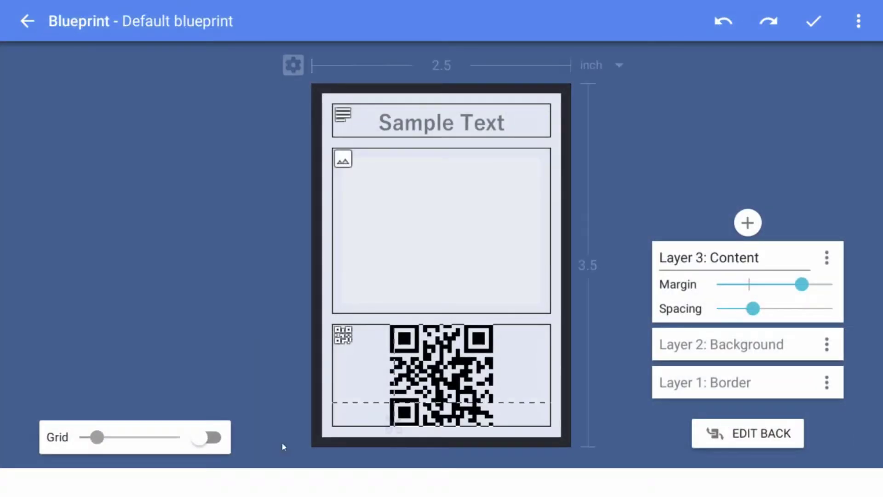
{"action": "left_click", "coordinate": [214, 438]}
{"action": "left_click", "coordinate": [214, 438]}
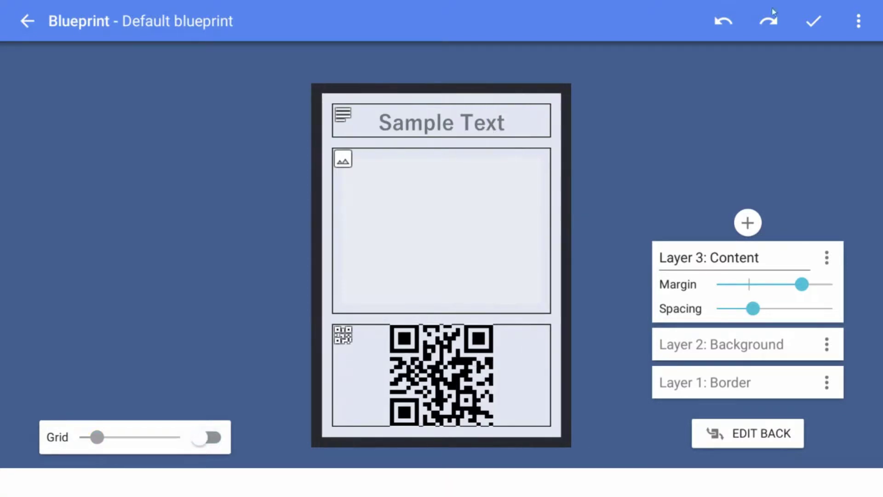
- Glance at the blueprint help guides, return to the collection and save win.cc to PS-Export
{"action": "left_click", "coordinate": [869, 29]}
{"action": "left_click", "coordinate": [766, 33]}
{"action": "key", "text": "Escape"}
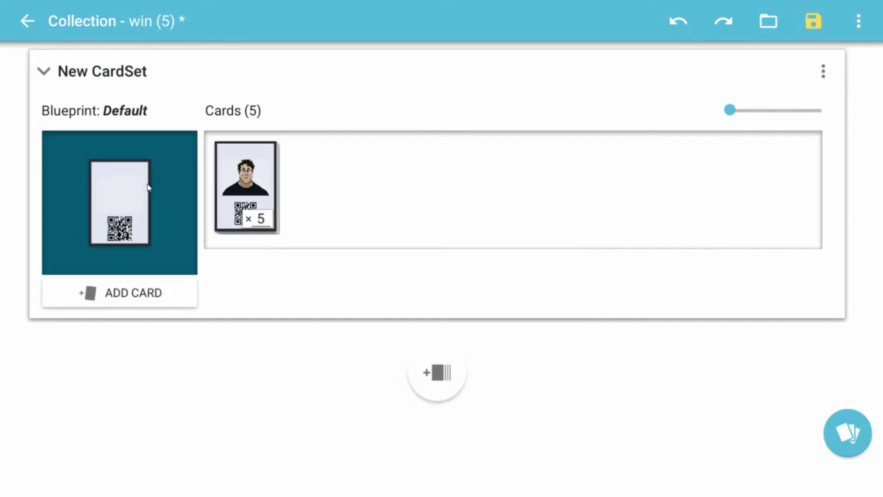
{"action": "left_click", "coordinate": [814, 23]}
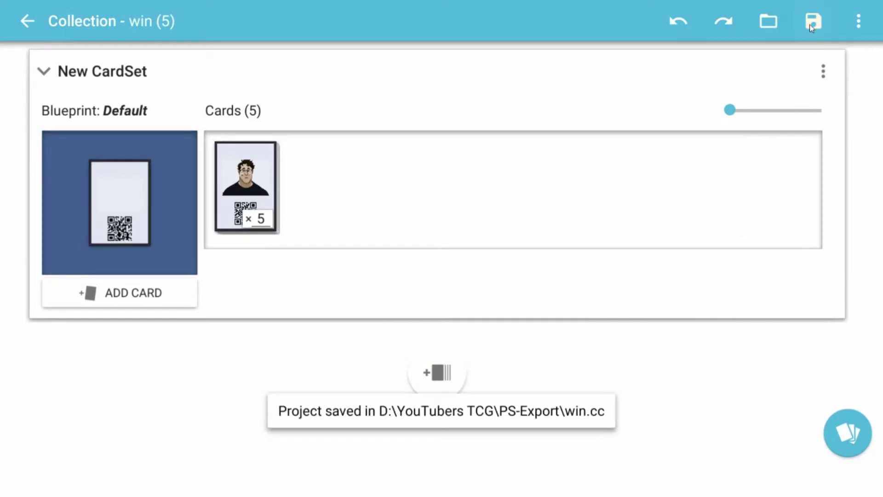
{"action": "left_click", "coordinate": [859, 21]}
{"action": "left_click", "coordinate": [437, 385]}
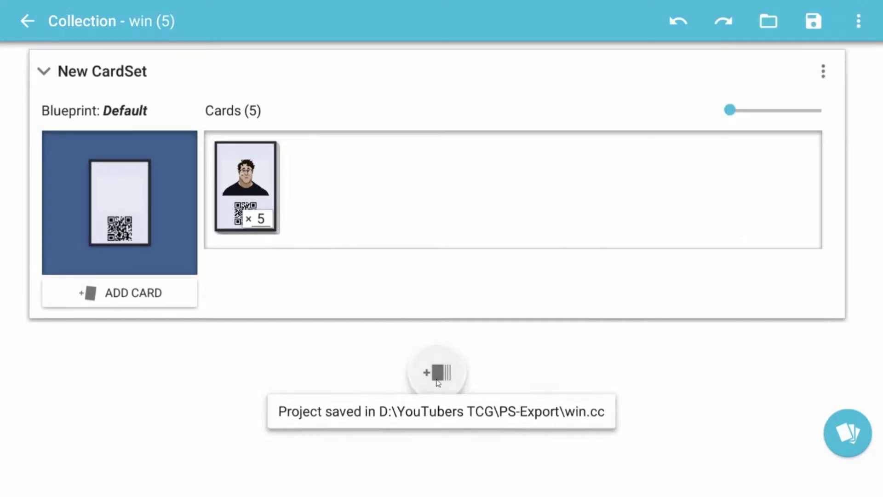
- Begin a new card set with the Default blueprint, then cancel linking and discard it
{"action": "left_click", "coordinate": [450, 372]}
{"action": "left_click", "coordinate": [439, 207]}
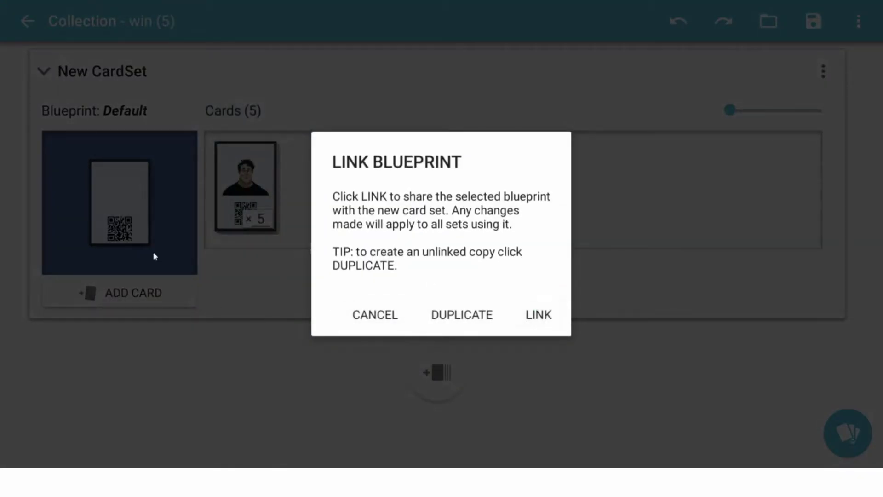
{"action": "left_click", "coordinate": [190, 450]}
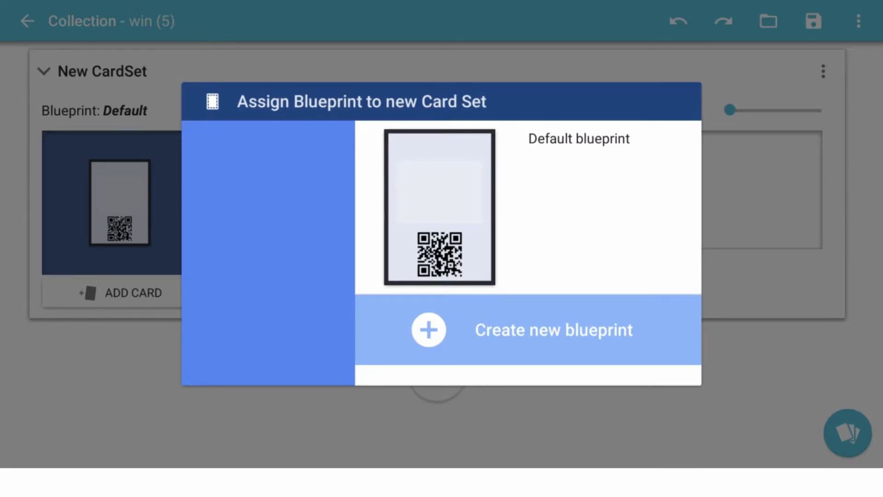
{"action": "left_click", "coordinate": [143, 343]}
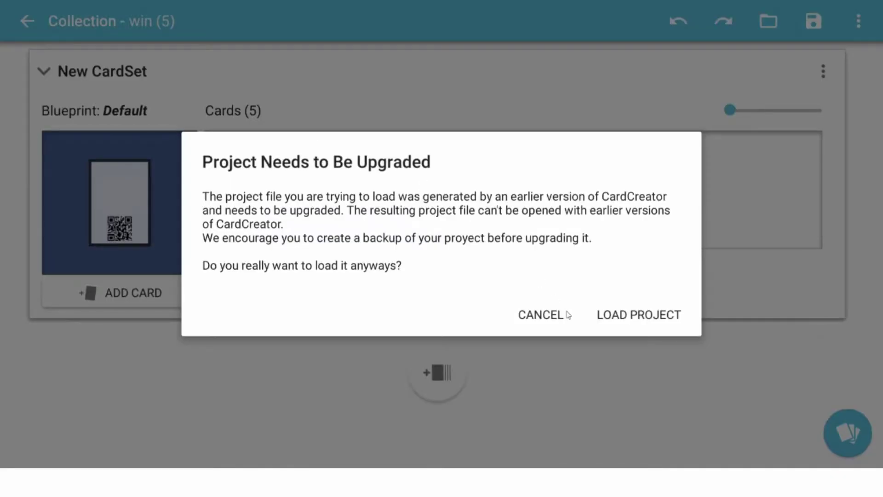
- Load the youtubers - backup - Copy project, accepting the upgrade prompt, to show its 17 YouTuber cards
{"action": "left_click", "coordinate": [630, 315]}
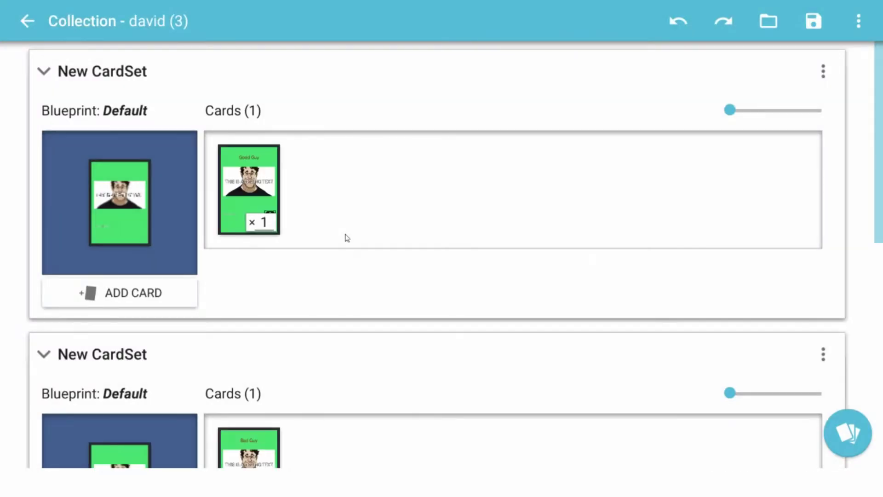
{"action": "scroll", "coordinate": [331, 244], "scroll_direction": "down", "scroll_amount": 2}
{"action": "scroll", "coordinate": [321, 249], "scroll_direction": "down", "scroll_amount": 7}
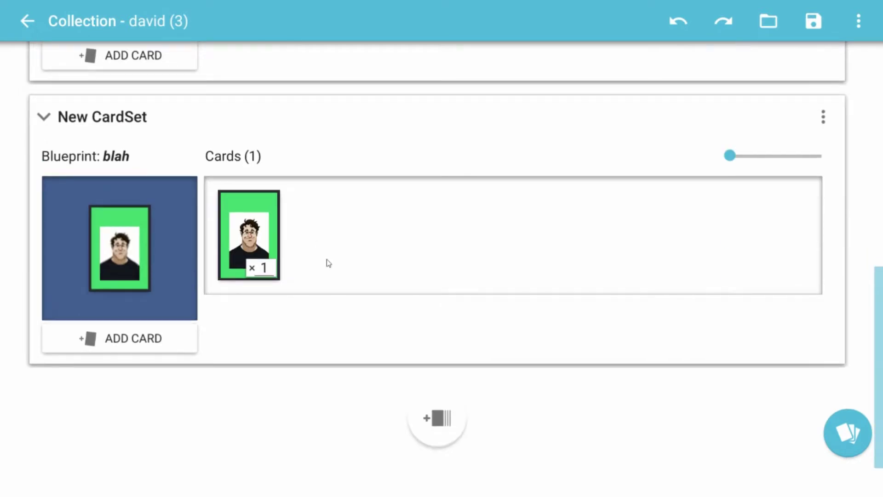
{"action": "scroll", "coordinate": [336, 264], "scroll_direction": "up", "scroll_amount": 2}
{"action": "scroll", "coordinate": [343, 274], "scroll_direction": "up", "scroll_amount": 6}
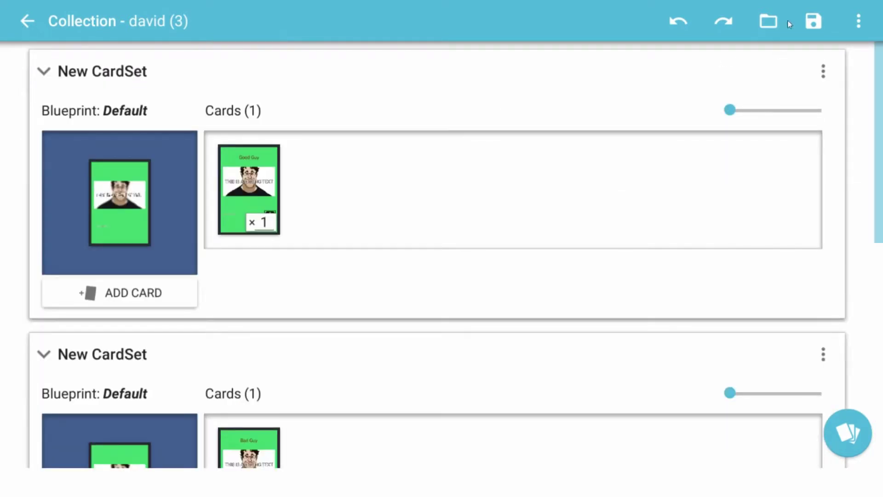
{"action": "left_click", "coordinate": [768, 21]}
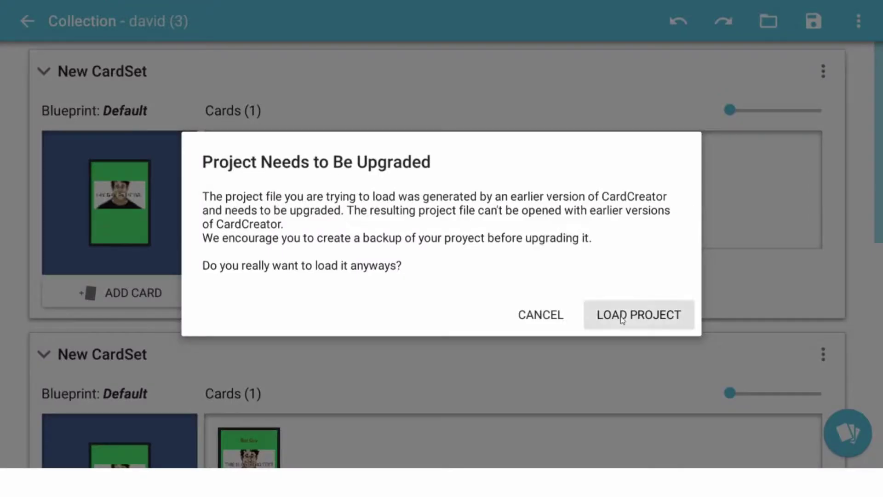
{"action": "left_click", "coordinate": [622, 317]}
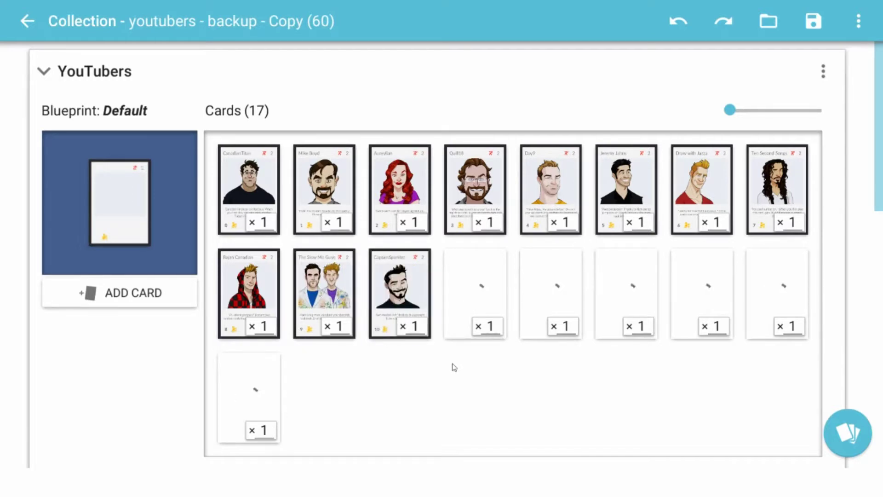
- Scroll past the YouTubers and Ad Revenue sets to view all 23 Events cards
{"action": "scroll", "coordinate": [455, 363], "scroll_direction": "down", "scroll_amount": 3}
{"action": "scroll", "coordinate": [443, 269], "scroll_direction": "up", "scroll_amount": 3}
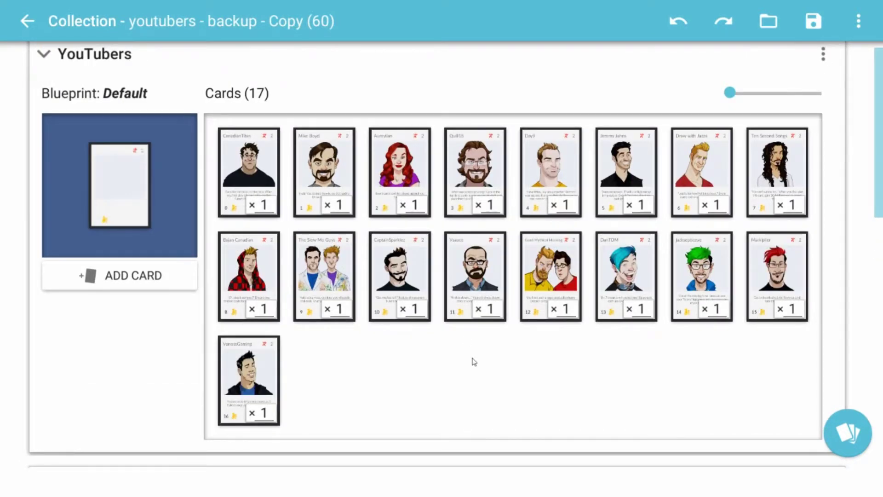
{"action": "scroll", "coordinate": [474, 361], "scroll_direction": "down", "scroll_amount": 12}
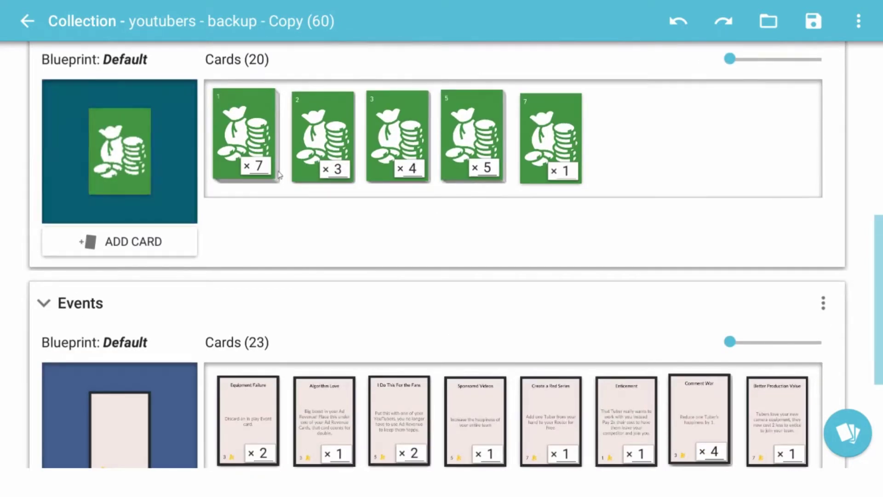
{"action": "scroll", "coordinate": [402, 306], "scroll_direction": "down", "scroll_amount": 6}
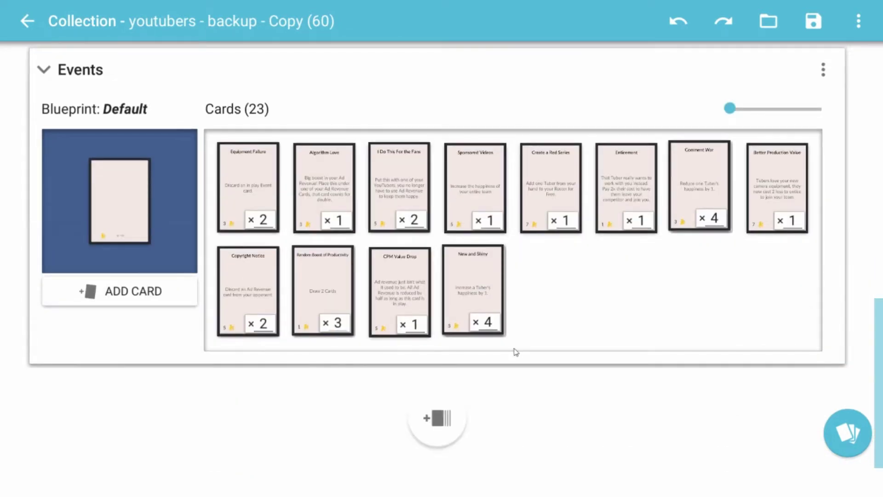
{"action": "left_click", "coordinate": [390, 300]}
{"action": "left_click", "coordinate": [330, 416]}
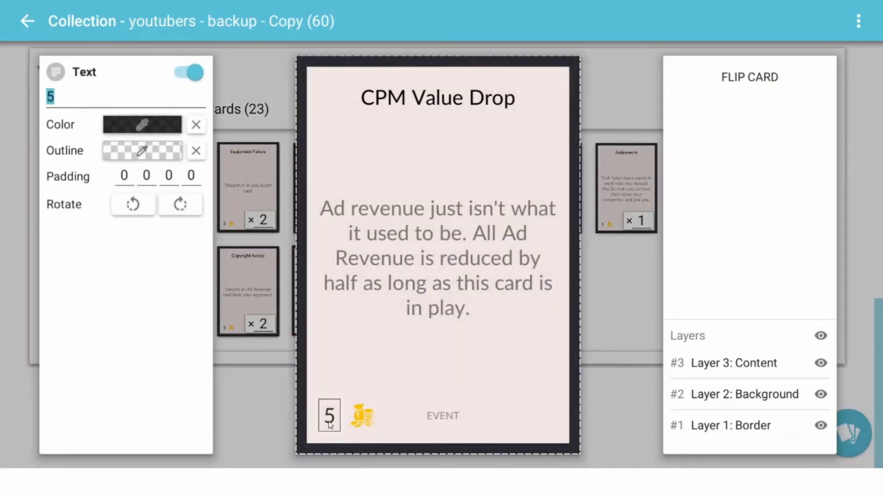
{"action": "left_click", "coordinate": [362, 415]}
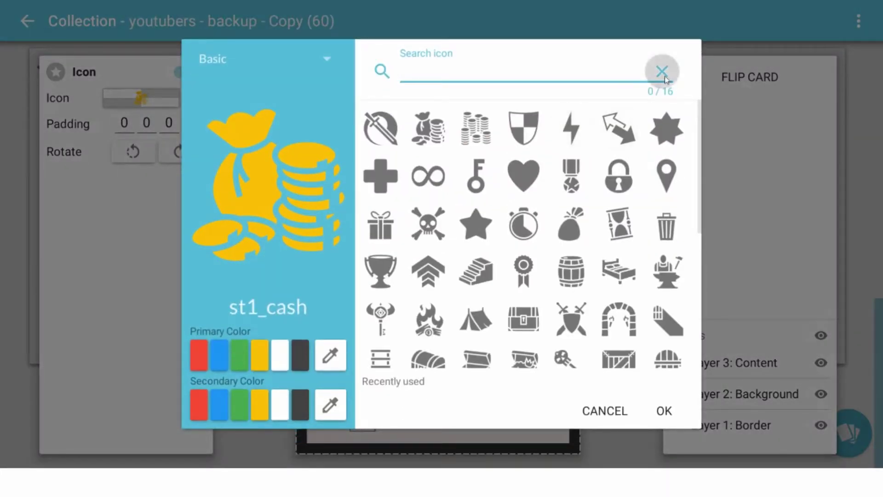
{"action": "left_click", "coordinate": [605, 411]}
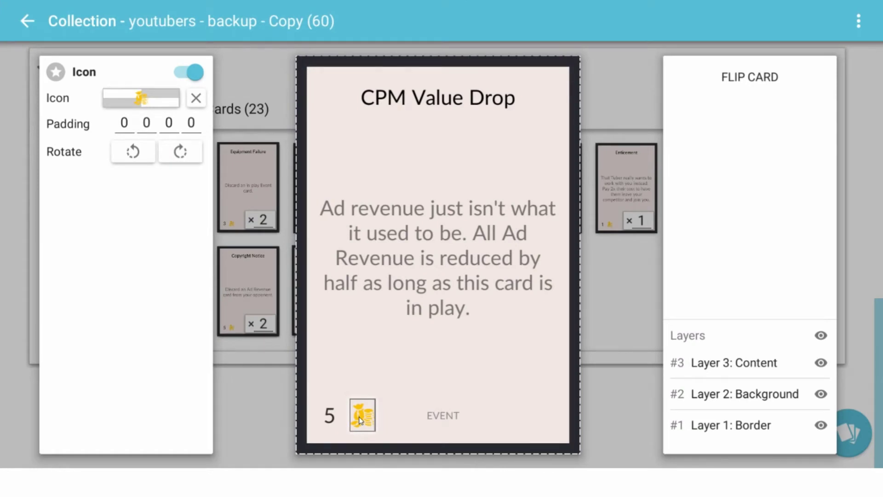
{"action": "left_click", "coordinate": [195, 72]}
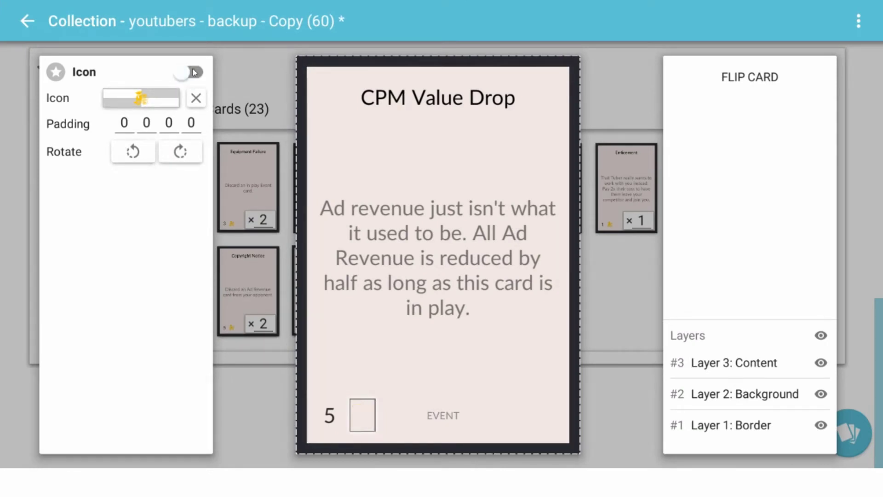
{"action": "left_click", "coordinate": [219, 79]}
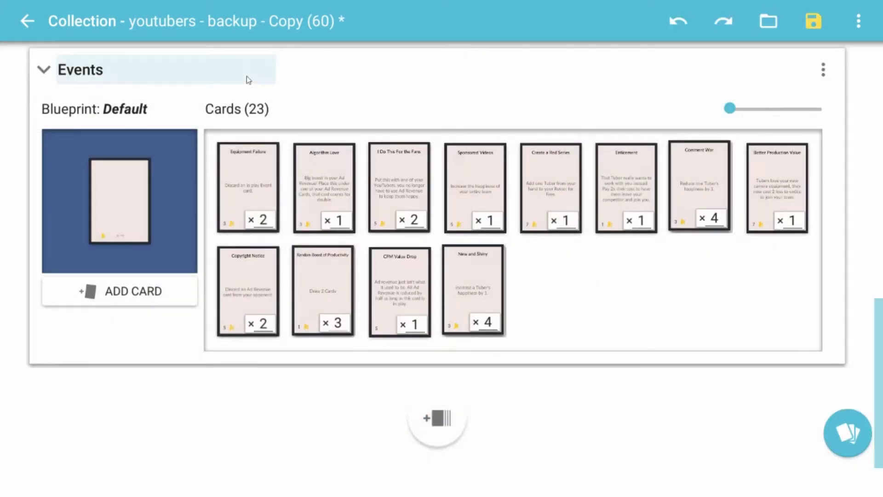
{"action": "left_click", "coordinate": [391, 294]}
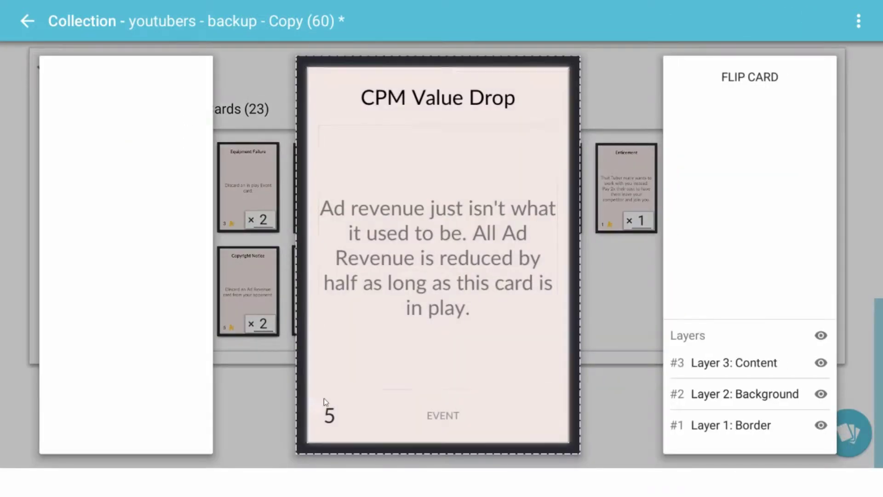
{"action": "left_click", "coordinate": [198, 127]}
{"action": "left_click", "coordinate": [164, 76]}
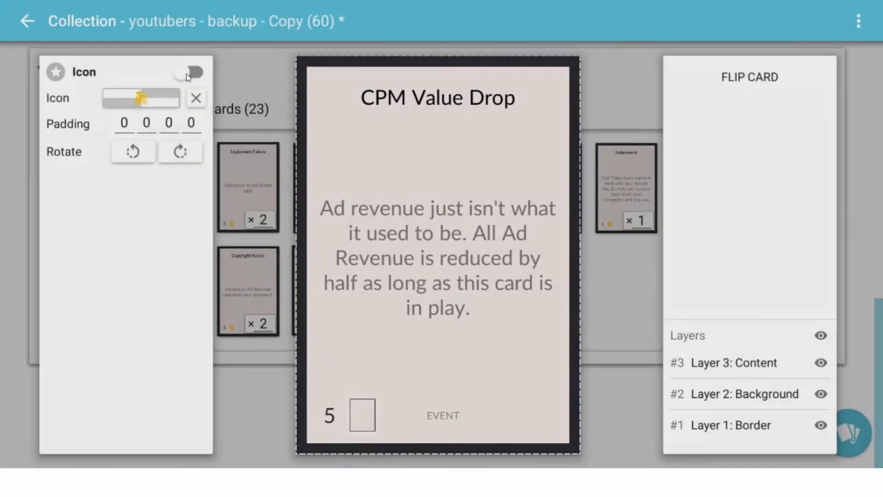
{"action": "left_click", "coordinate": [271, 111]}
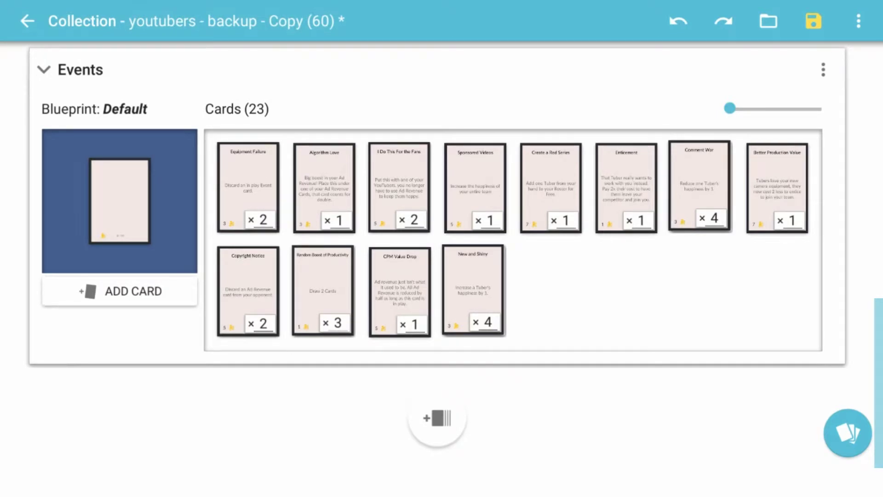
{"action": "left_click", "coordinate": [148, 191]}
{"action": "left_click", "coordinate": [375, 225]}
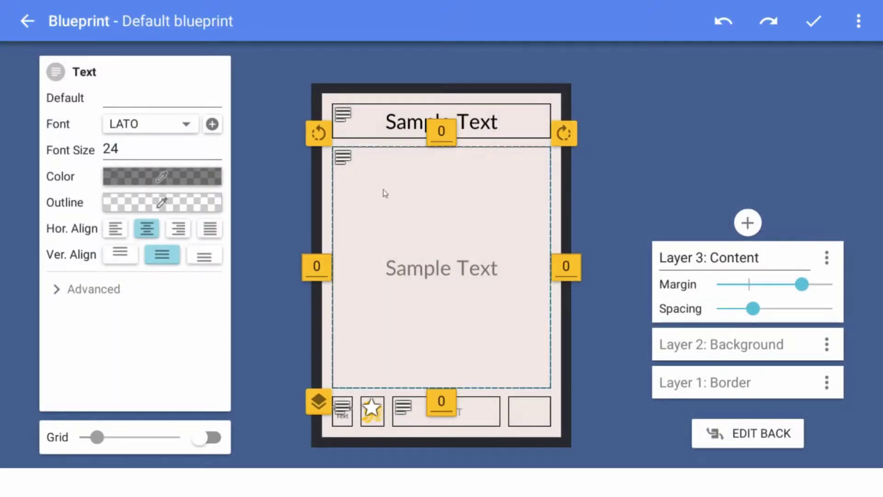
{"action": "left_click", "coordinate": [814, 21]}
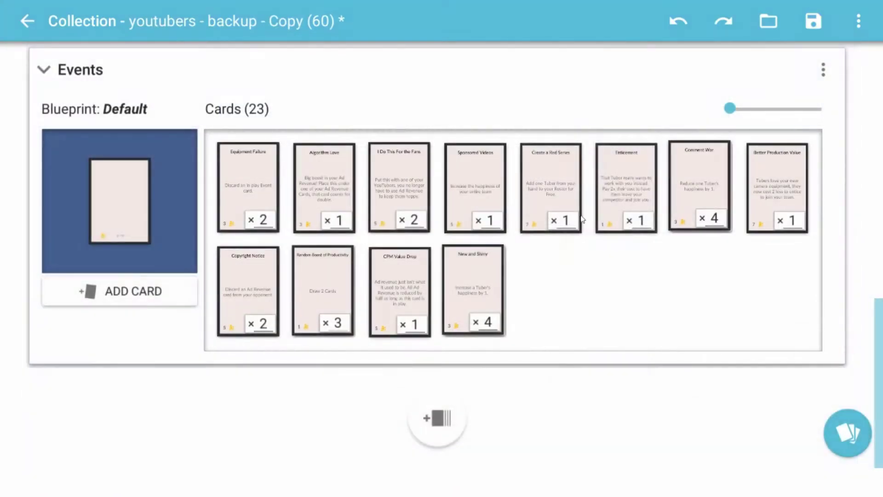
{"action": "scroll", "coordinate": [428, 292], "scroll_direction": "up", "scroll_amount": 7}
{"action": "left_click", "coordinate": [137, 233]}
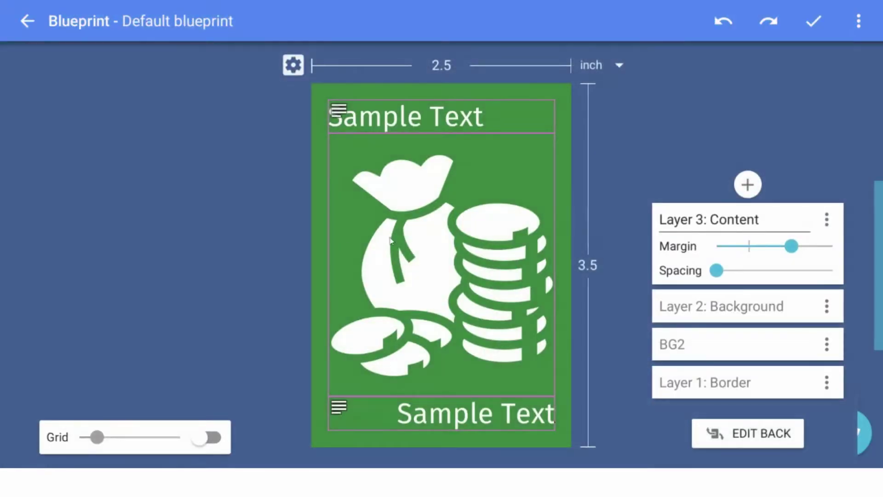
{"action": "left_click", "coordinate": [426, 246]}
{"action": "left_click", "coordinate": [502, 282]}
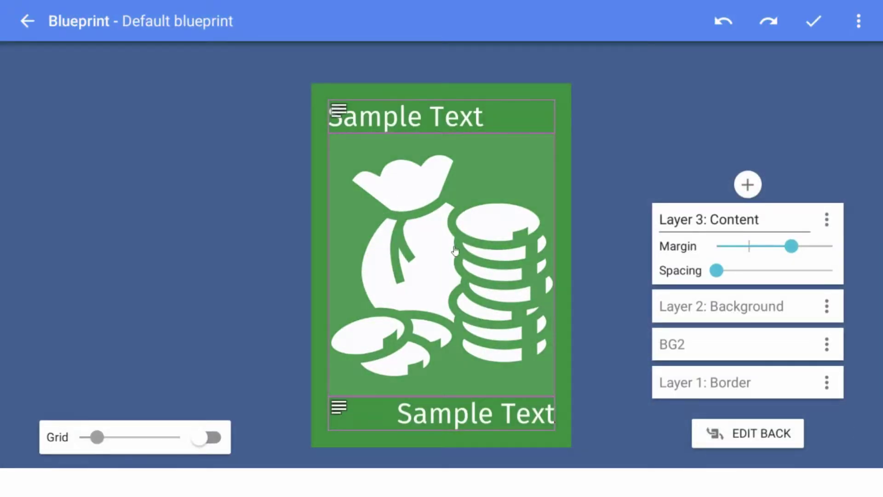
{"action": "left_click", "coordinate": [502, 282]}
{"action": "left_click", "coordinate": [732, 306]}
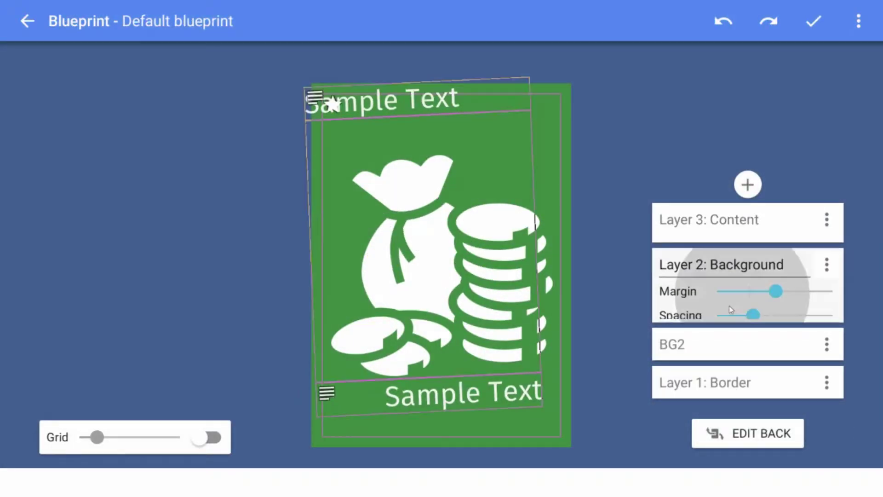
{"action": "left_click", "coordinate": [440, 254]}
{"action": "left_click", "coordinate": [111, 135]}
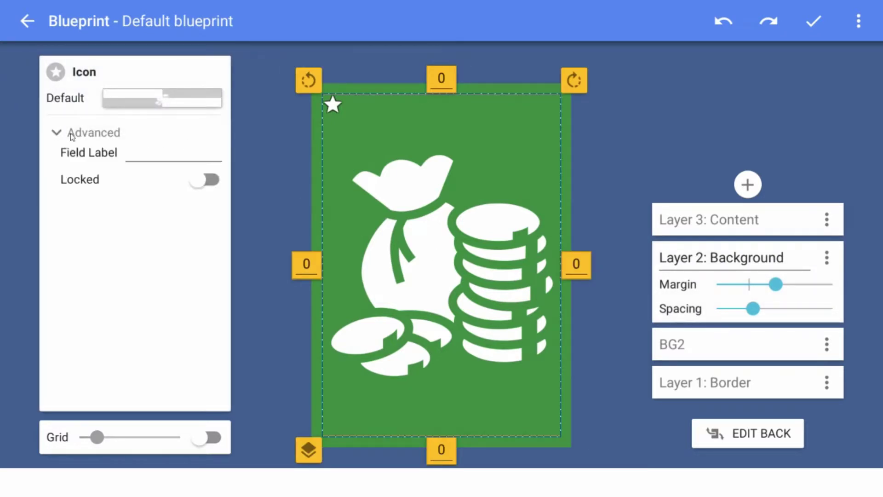
{"action": "left_click", "coordinate": [401, 202]}
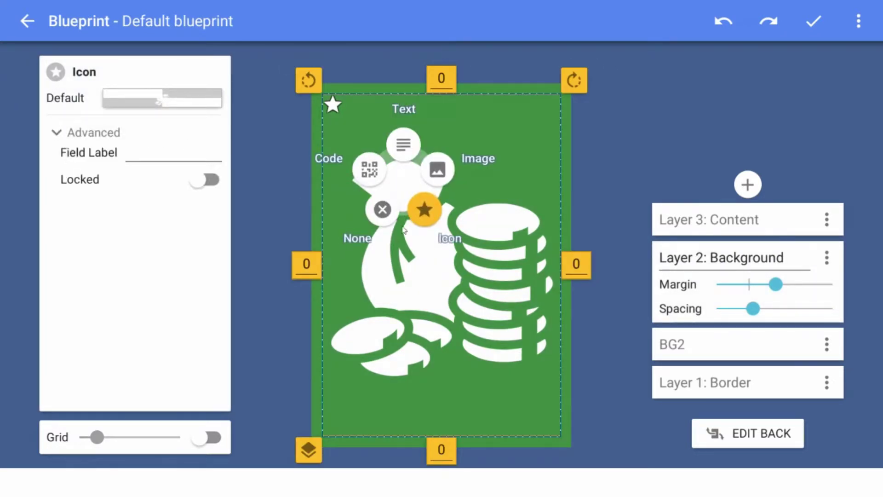
{"action": "left_click", "coordinate": [413, 283]}
{"action": "left_click", "coordinate": [407, 361]}
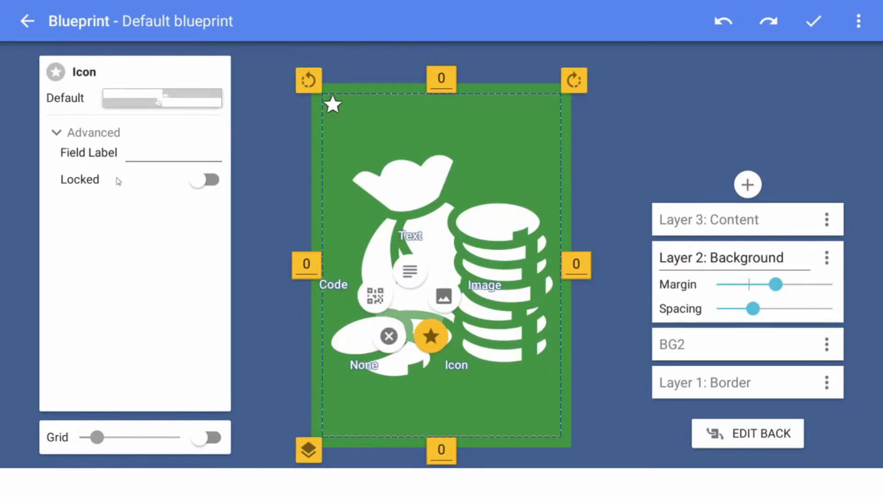
{"action": "left_click", "coordinate": [152, 102]}
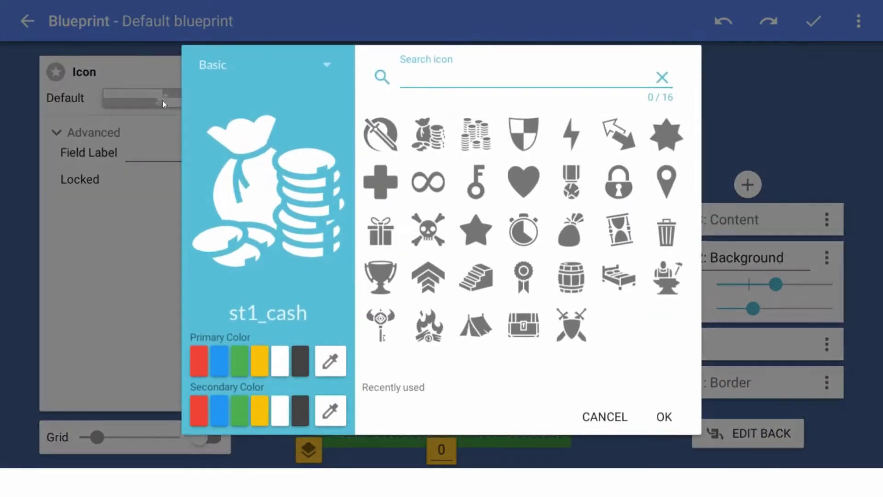
{"action": "left_click", "coordinate": [606, 411]}
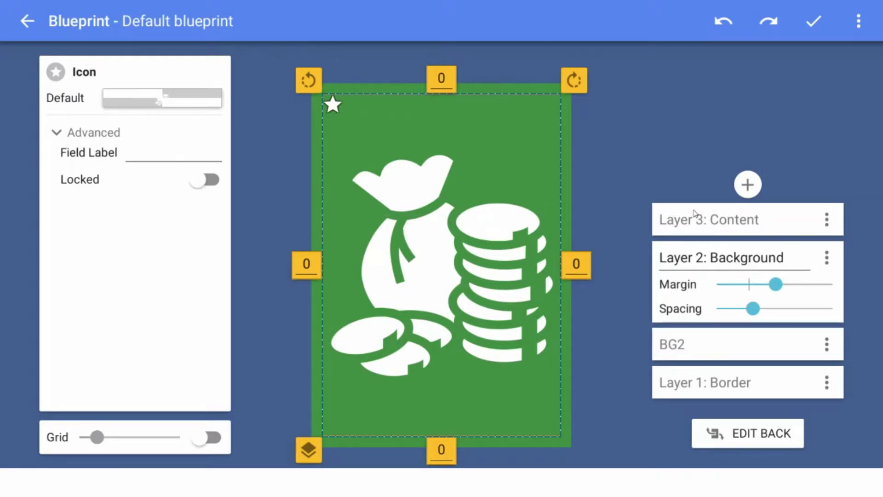
{"action": "left_click", "coordinate": [695, 216]}
- Close the blueprint editor and preview the last YouTuber card enlarged
{"action": "left_click", "coordinate": [812, 22]}
{"action": "scroll", "coordinate": [337, 213], "scroll_direction": "up", "scroll_amount": 5}
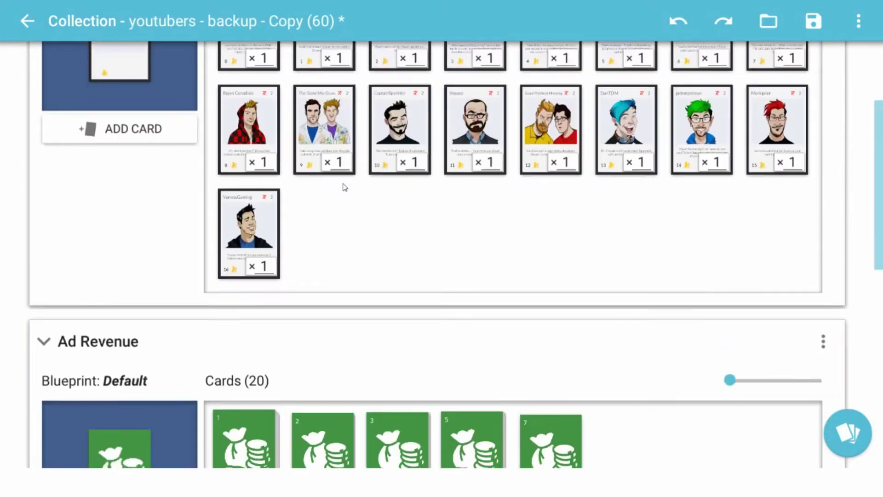
{"action": "left_click", "coordinate": [257, 310]}
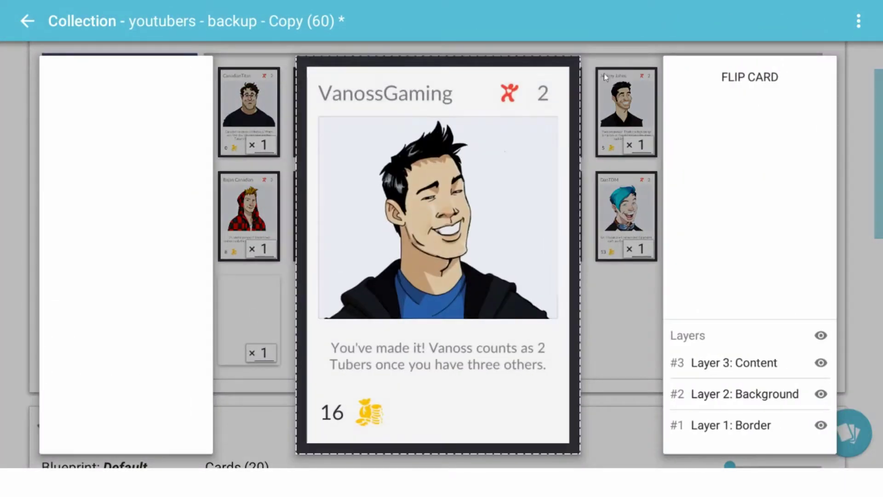
{"action": "left_click", "coordinate": [107, 213]}
- Set the YouTubers blueprint's portrait image fit mode to FitWidth and save the blueprint
{"action": "left_click", "coordinate": [107, 213]}
{"action": "left_click", "coordinate": [390, 220]}
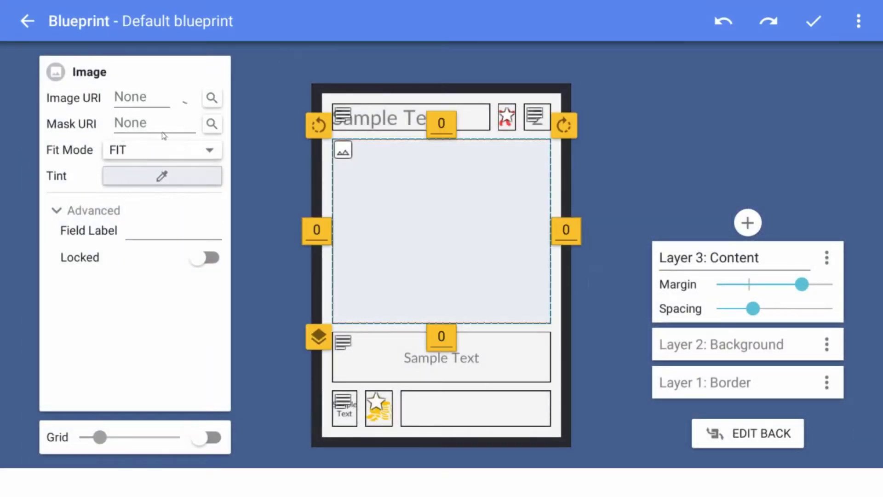
{"action": "left_click", "coordinate": [132, 149]}
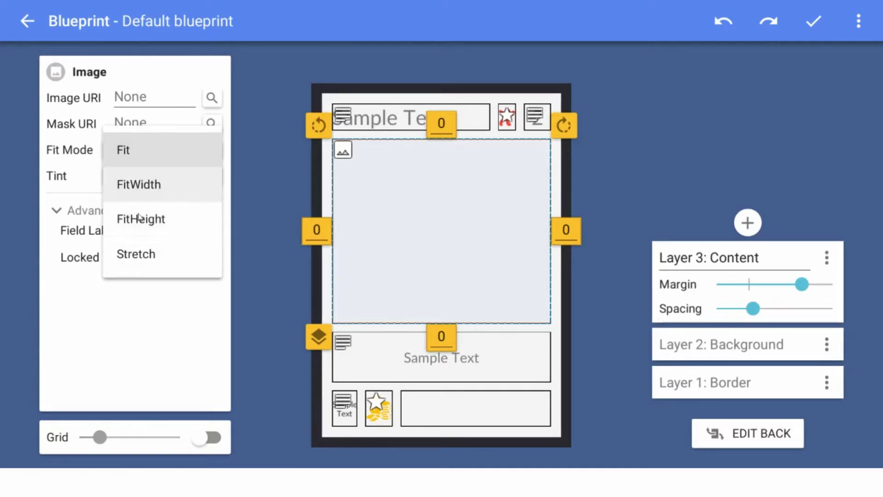
{"action": "left_click", "coordinate": [122, 324]}
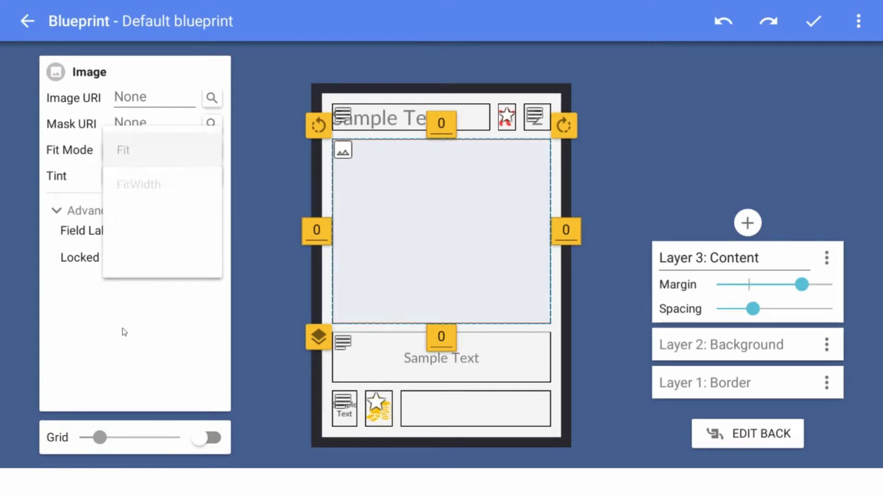
{"action": "left_click", "coordinate": [142, 157]}
{"action": "left_click", "coordinate": [134, 181]}
{"action": "left_click", "coordinate": [816, 22]}
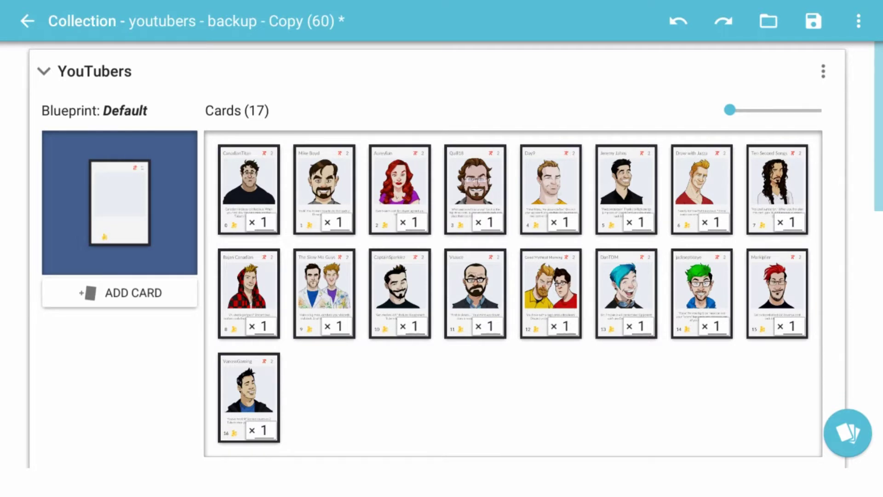
- Open the first YouTuber card and step through four more cards to The Slow Mo Guys
{"action": "left_click", "coordinate": [260, 215]}
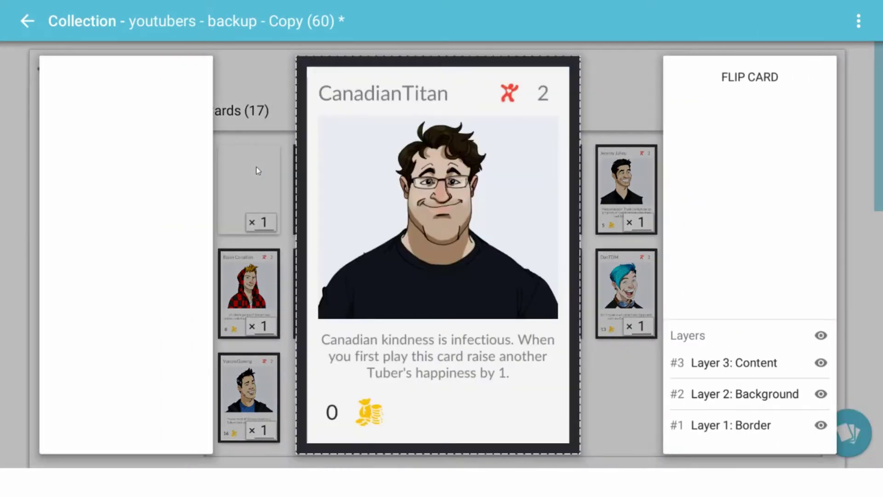
{"action": "key", "text": "Right"}
{"action": "key", "text": "Right"}
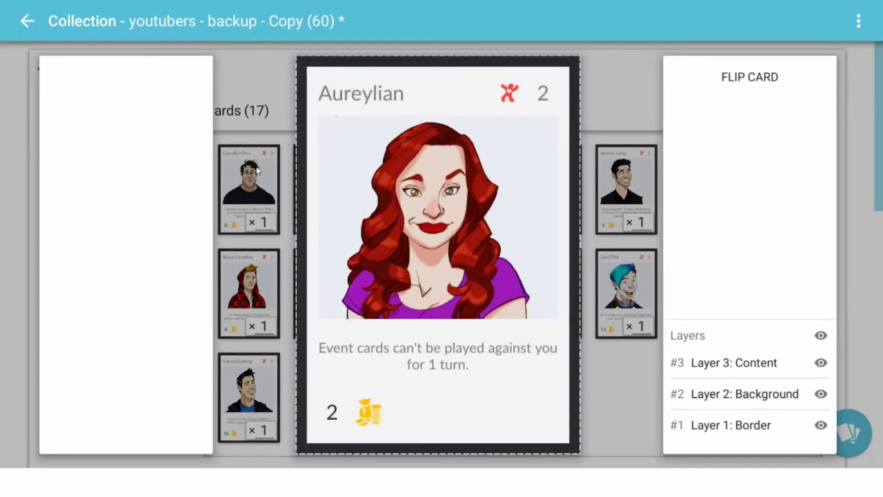
{"action": "key", "text": "Right"}
{"action": "key", "text": "Right"}
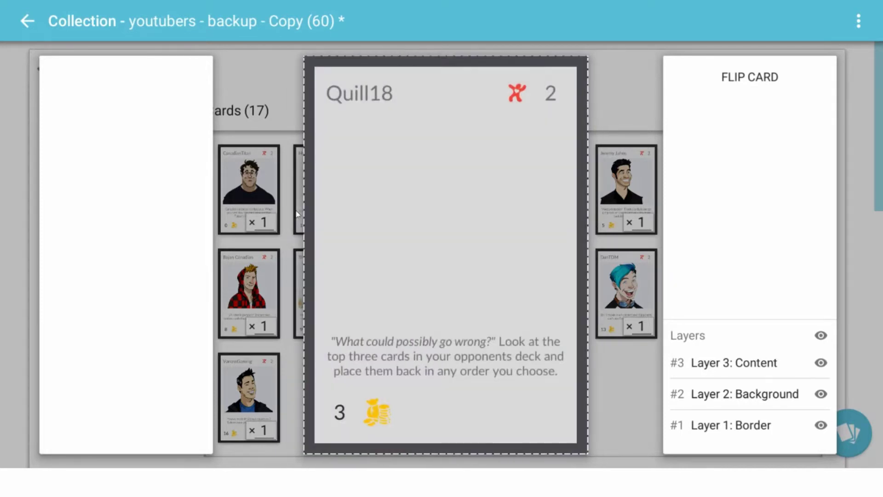
{"action": "key", "text": "Right"}
{"action": "key", "text": "Right"}
{"action": "key", "text": "Right"}
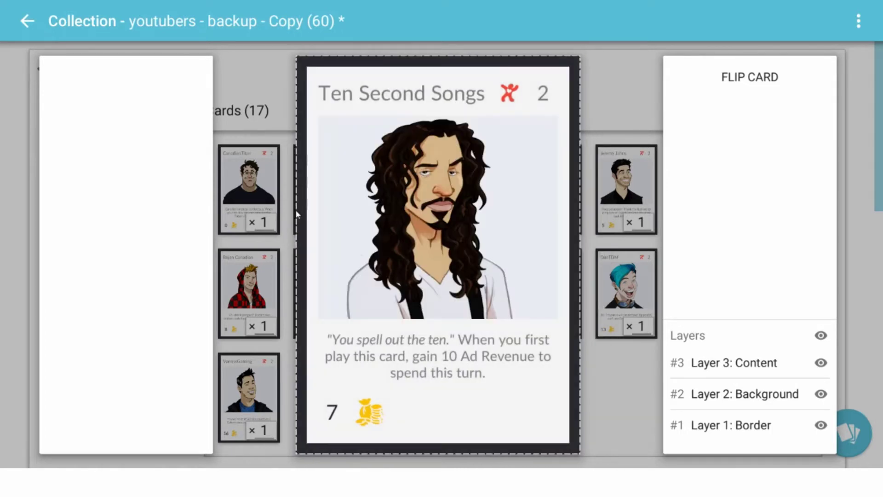
{"action": "key", "text": "Right"}
{"action": "key", "text": "Right"}
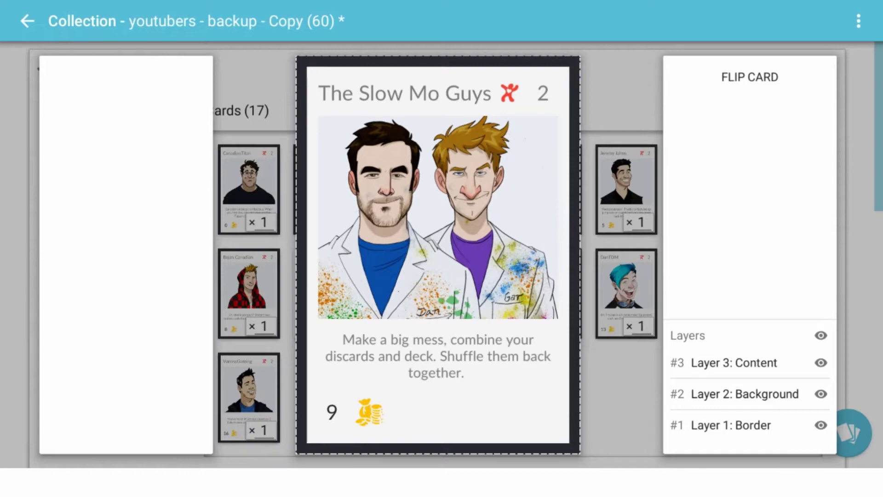
{"action": "left_click", "coordinate": [254, 103]}
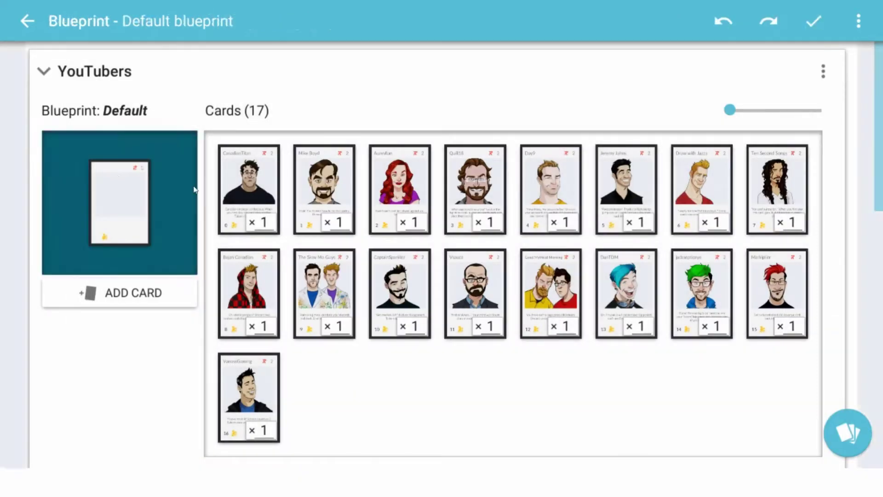
{"action": "left_click", "coordinate": [120, 202]}
{"action": "left_click", "coordinate": [430, 208]}
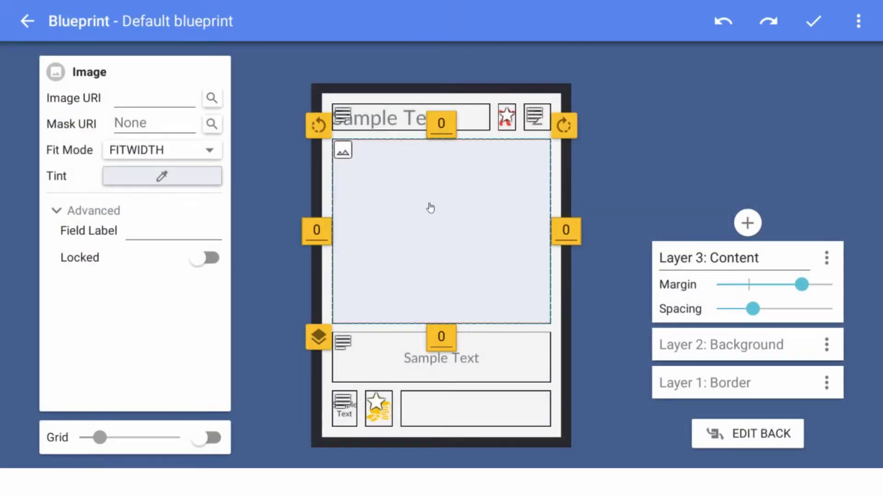
{"action": "left_click", "coordinate": [430, 208]}
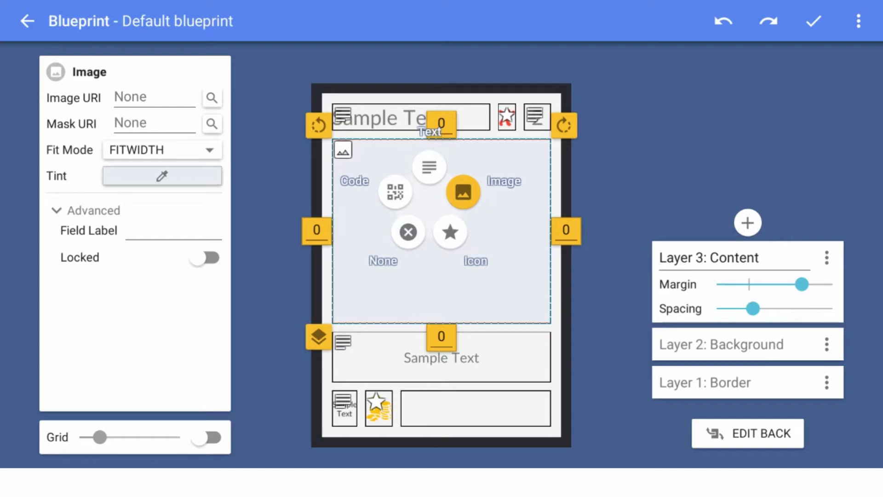
{"action": "key", "text": "Escape"}
{"action": "key", "text": "Escape"}
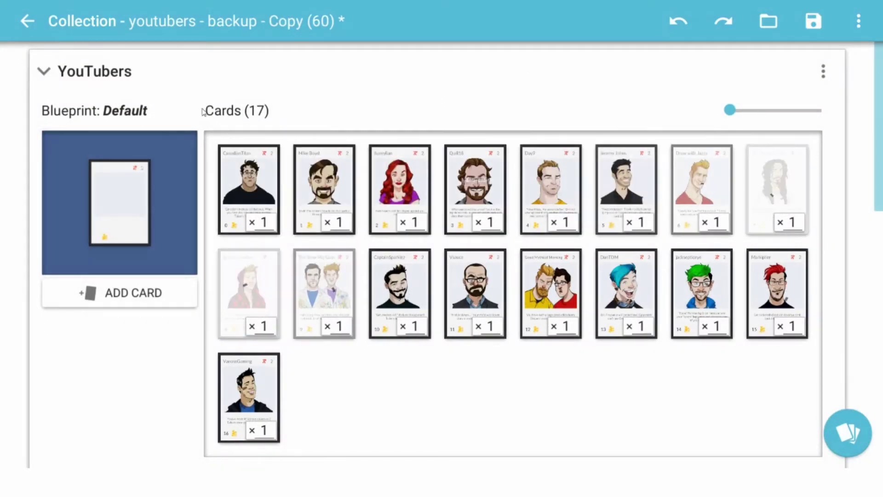
{"action": "scroll", "coordinate": [209, 112], "scroll_direction": "down", "scroll_amount": 2}
{"action": "scroll", "coordinate": [284, 227], "scroll_direction": "down", "scroll_amount": 3}
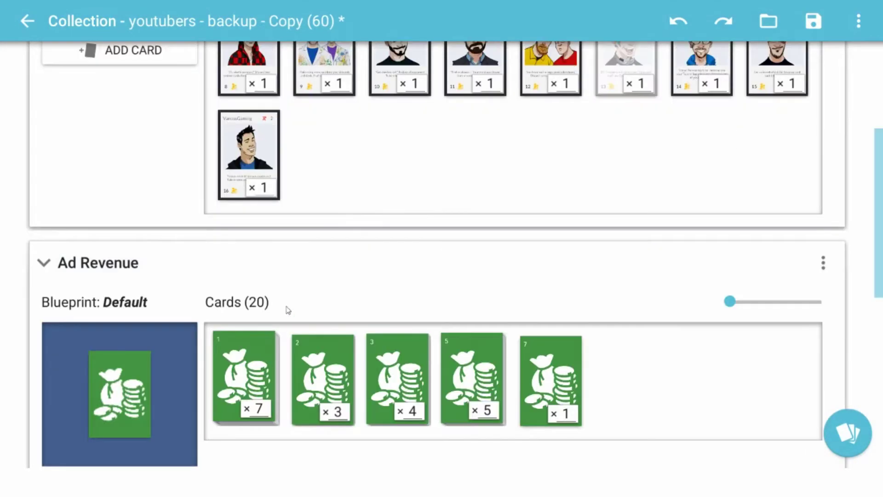
{"action": "left_click_drag", "start_coordinate": [879, 248], "coordinate": [879, 138]}
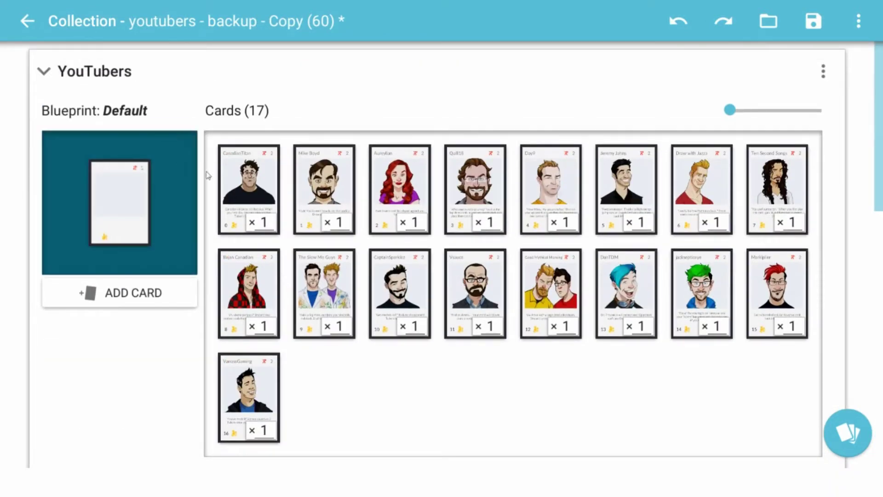
{"action": "left_click", "coordinate": [254, 182]}
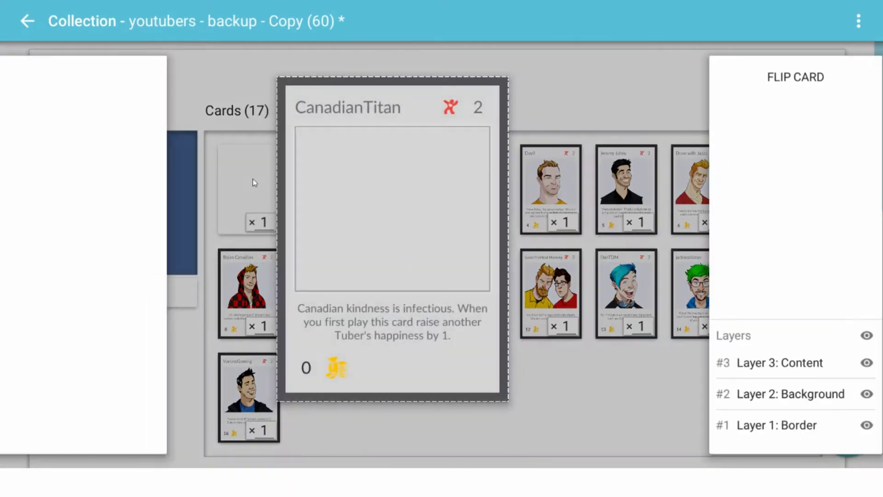
{"action": "left_click", "coordinate": [355, 102]}
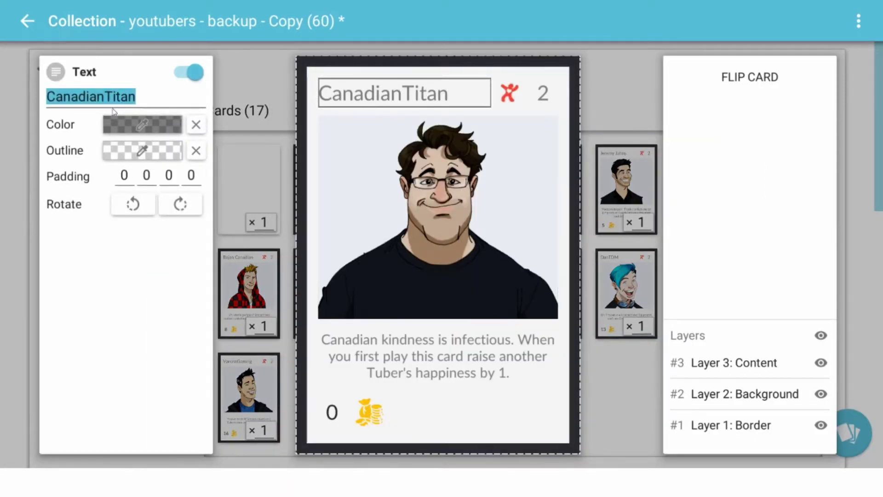
{"action": "left_click", "coordinate": [247, 77]}
{"action": "left_click", "coordinate": [140, 189]}
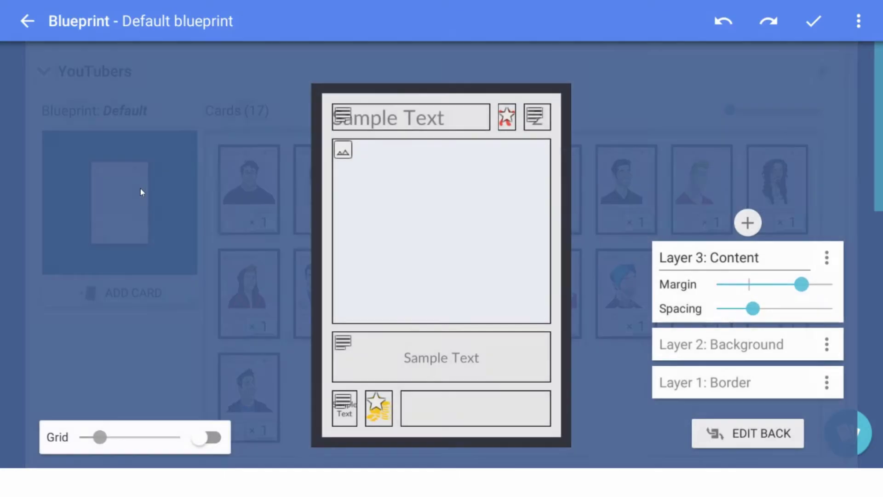
{"action": "left_click", "coordinate": [443, 122]}
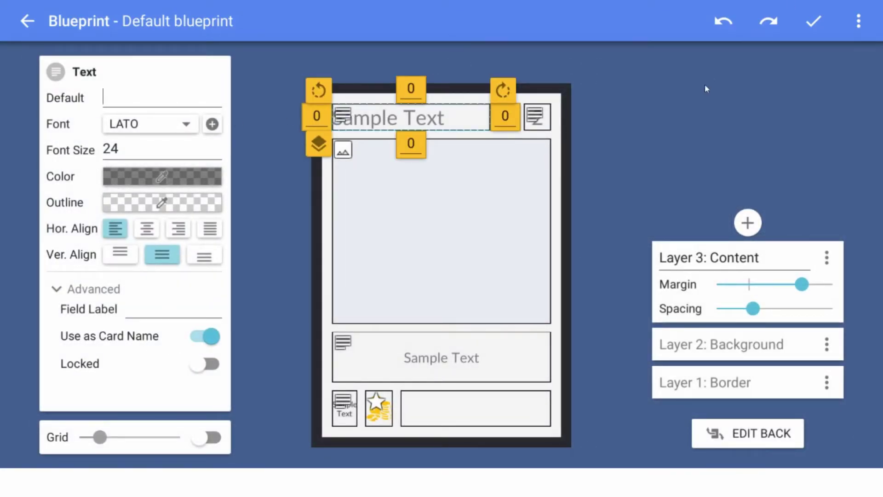
{"action": "left_click", "coordinate": [813, 19]}
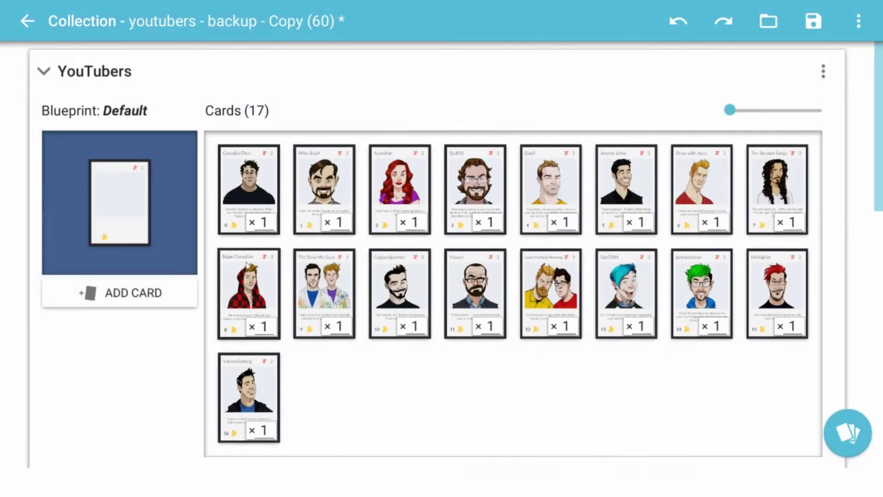
{"action": "scroll", "coordinate": [378, 245], "scroll_direction": "down", "scroll_amount": 1}
{"action": "scroll", "coordinate": [379, 245], "scroll_direction": "up", "scroll_amount": 1}
{"action": "mouse_move", "coordinate": [734, 112]}
{"action": "left_mouse_down"}
{"action": "mouse_move", "coordinate": [858, 118]}
{"action": "mouse_move", "coordinate": [731, 110]}
{"action": "left_mouse_up"}
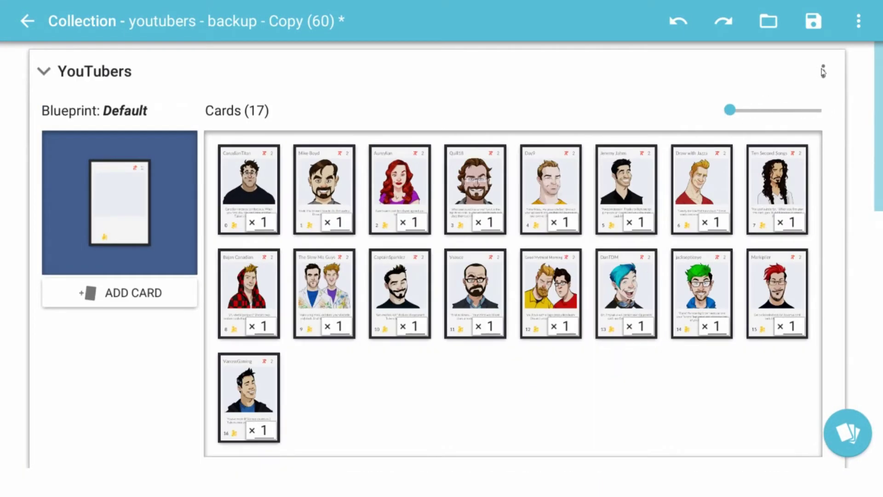
{"action": "left_click", "coordinate": [824, 71]}
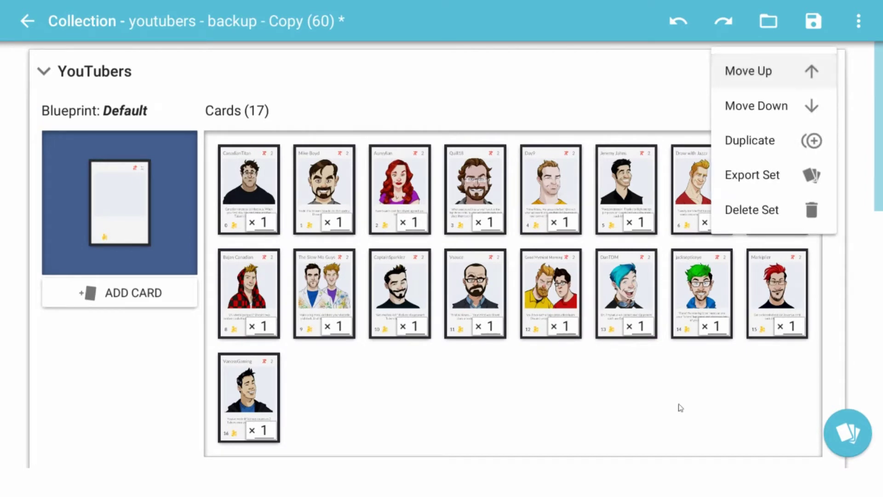
{"action": "left_click", "coordinate": [479, 85]}
{"action": "left_click", "coordinate": [479, 85]}
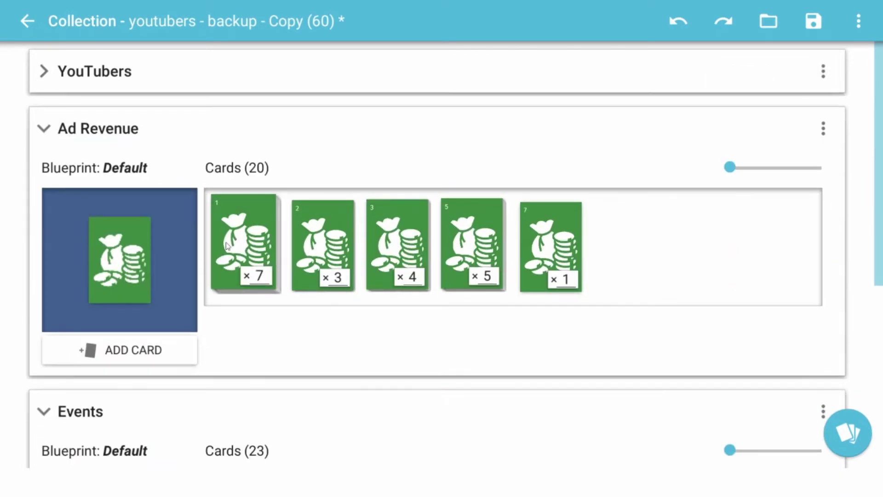
{"action": "left_click", "coordinate": [360, 134]}
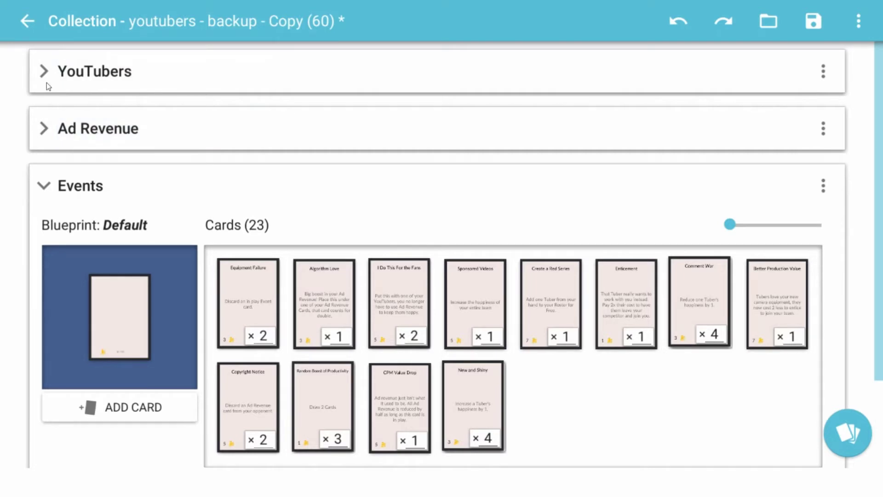
{"action": "left_click", "coordinate": [45, 80]}
{"action": "scroll", "coordinate": [39, 186], "scroll_direction": "down", "scroll_amount": 5}
{"action": "left_click", "coordinate": [42, 244]}
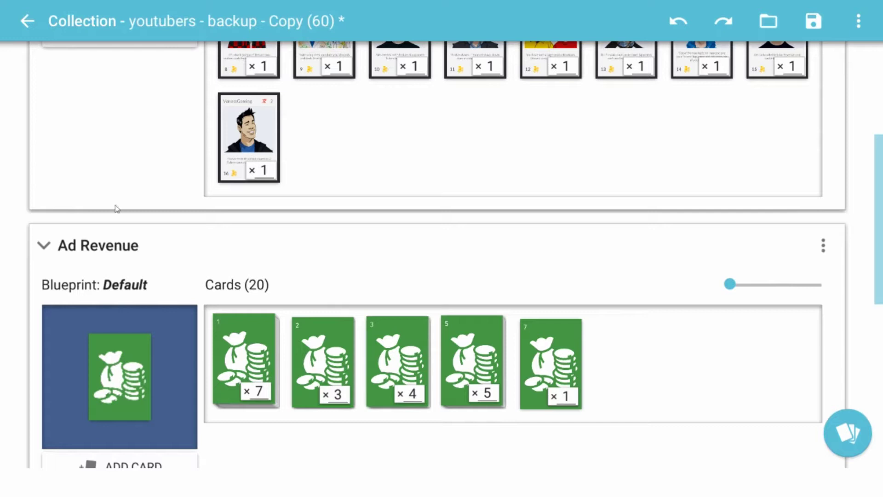
- Open the first Ad Revenue card's icon picker and browse the Basic icon category
{"action": "left_click", "coordinate": [244, 359]}
{"action": "double_click", "coordinate": [420, 223]}
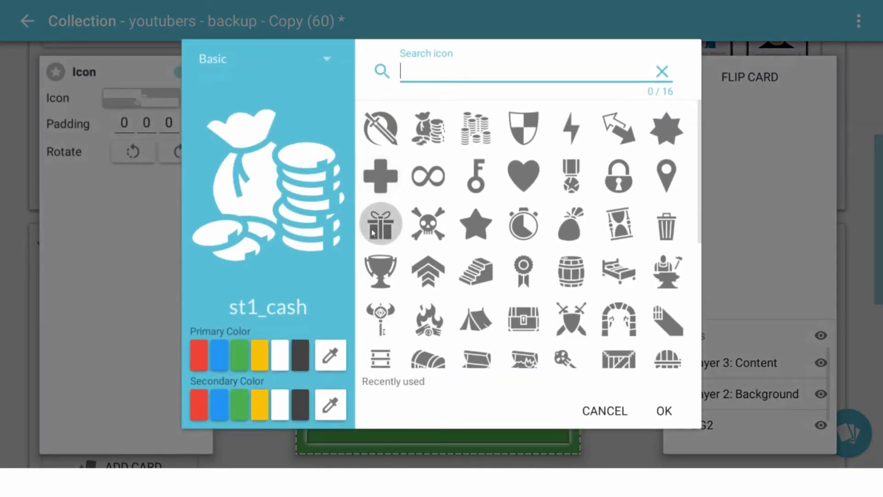
{"action": "left_click", "coordinate": [330, 62]}
{"action": "left_click", "coordinate": [330, 59]}
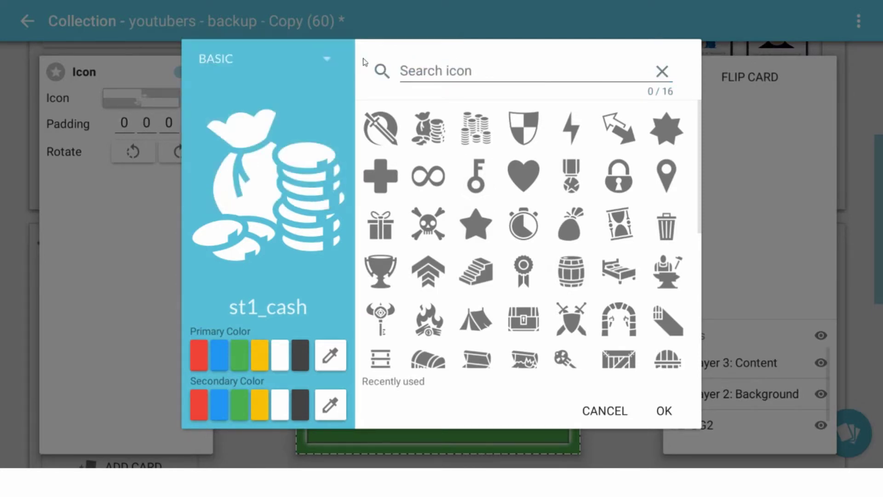
{"action": "scroll", "coordinate": [404, 233], "scroll_direction": "down", "scroll_amount": 10}
{"action": "scroll", "coordinate": [391, 210], "scroll_direction": "up", "scroll_amount": 5}
{"action": "scroll", "coordinate": [391, 210], "scroll_direction": "up", "scroll_amount": 4}
- Browse the Other, Transport and Clothing&Armor icon categories and search icons for 'truck'
{"action": "left_click", "coordinate": [320, 60]}
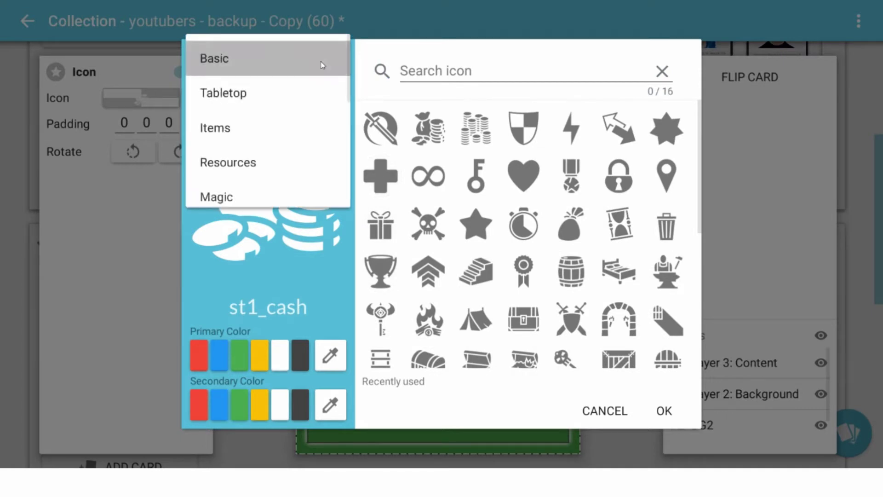
{"action": "scroll", "coordinate": [287, 92], "scroll_direction": "down", "scroll_amount": 4}
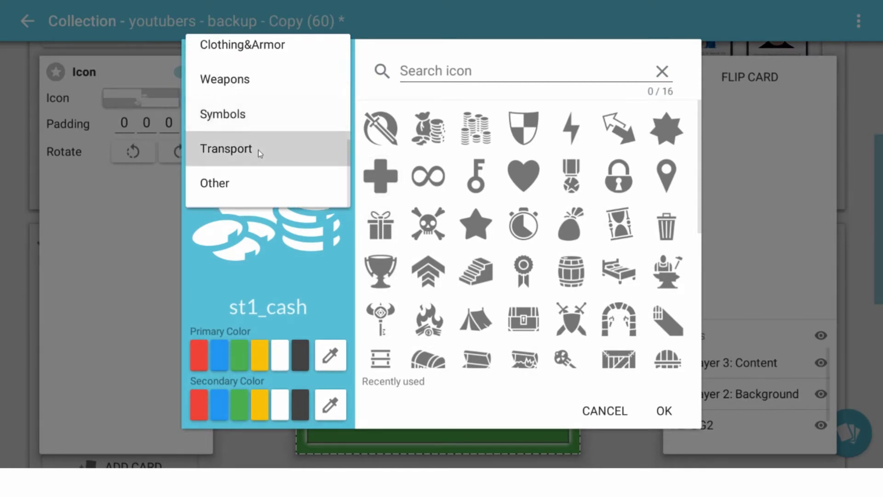
{"action": "left_click", "coordinate": [254, 173]}
{"action": "left_click", "coordinate": [271, 73]}
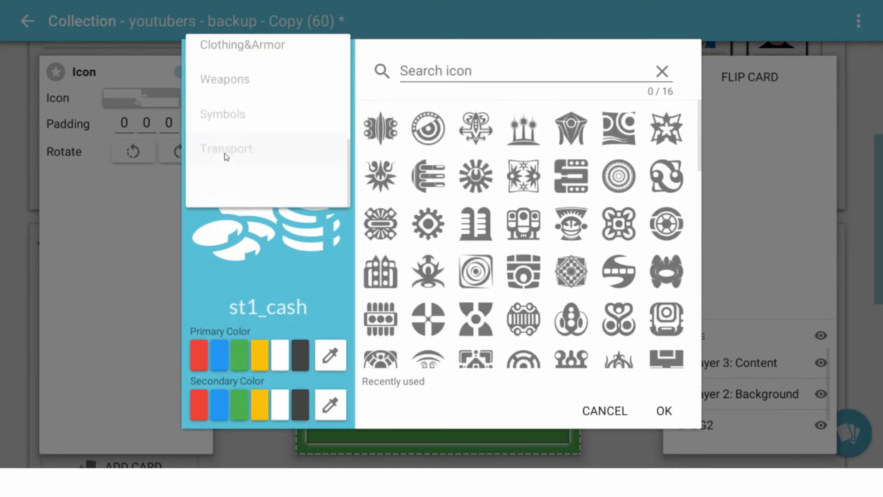
{"action": "left_click", "coordinate": [223, 162]}
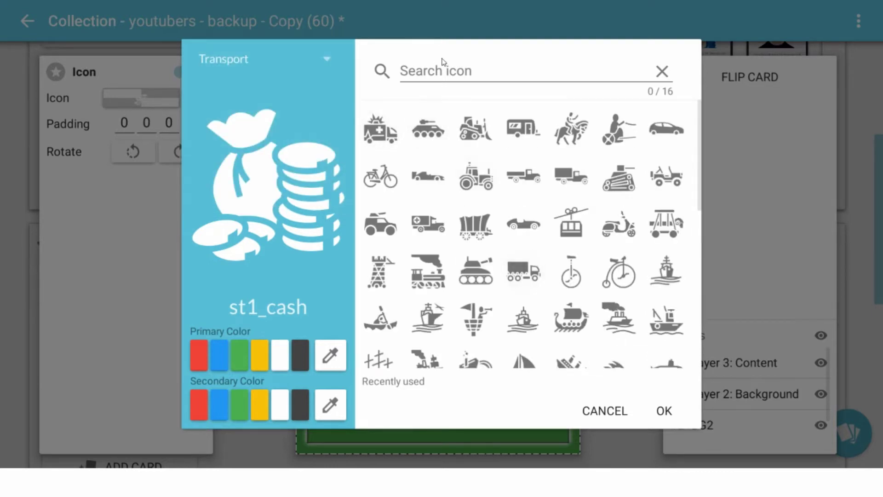
{"action": "left_click", "coordinate": [309, 59]}
{"action": "left_click", "coordinate": [325, 60]}
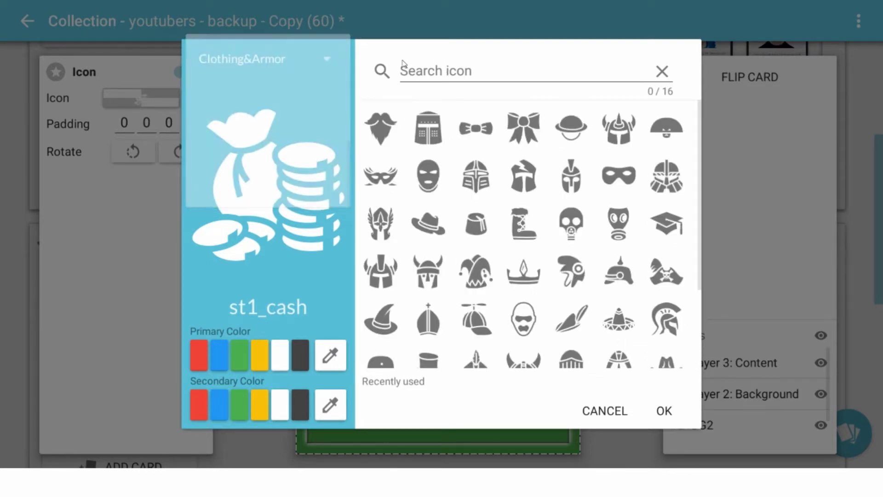
{"action": "left_click", "coordinate": [406, 74]}
{"action": "type", "text": "tru"}
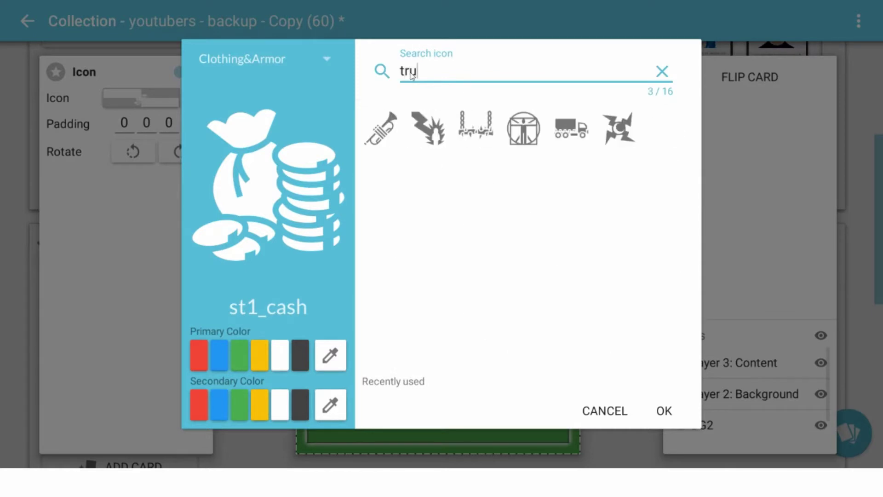
{"action": "type", "text": "ck"}
- Look through the Symbols category, then cancel to keep the st1_cash money-bag icon
{"action": "left_click", "coordinate": [296, 63]}
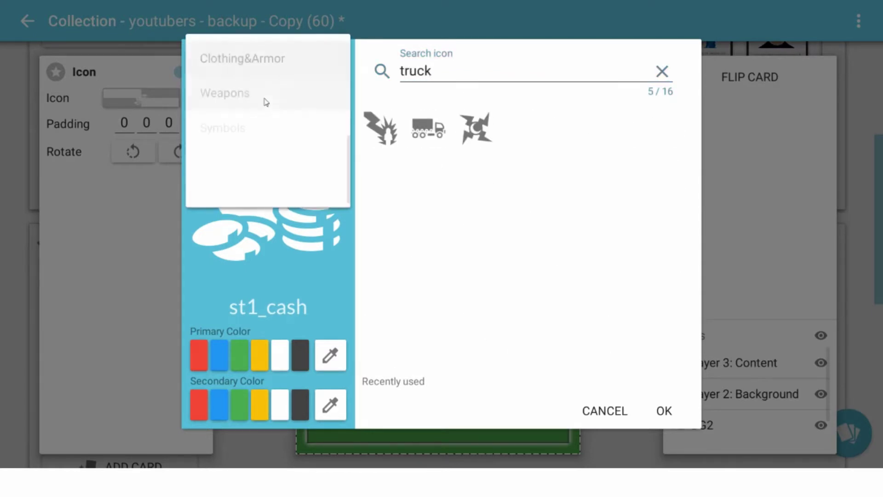
{"action": "scroll", "coordinate": [269, 161], "scroll_direction": "down", "scroll_amount": 1}
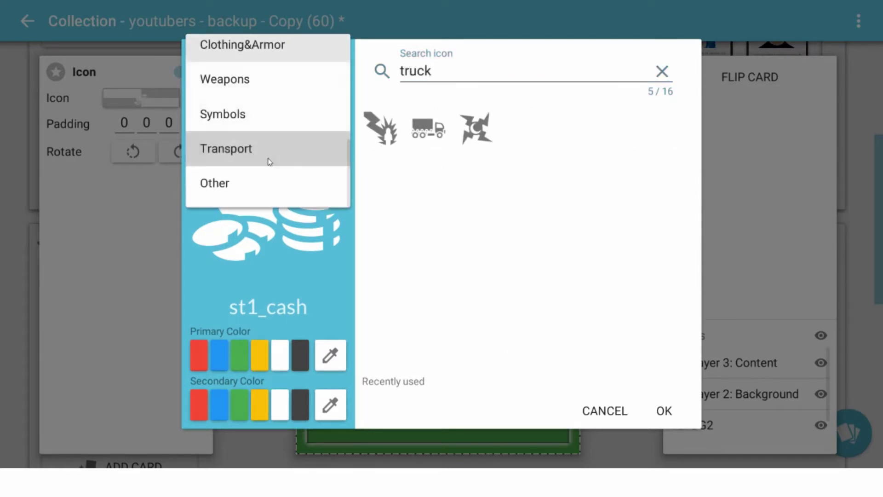
{"action": "left_click", "coordinate": [252, 113]}
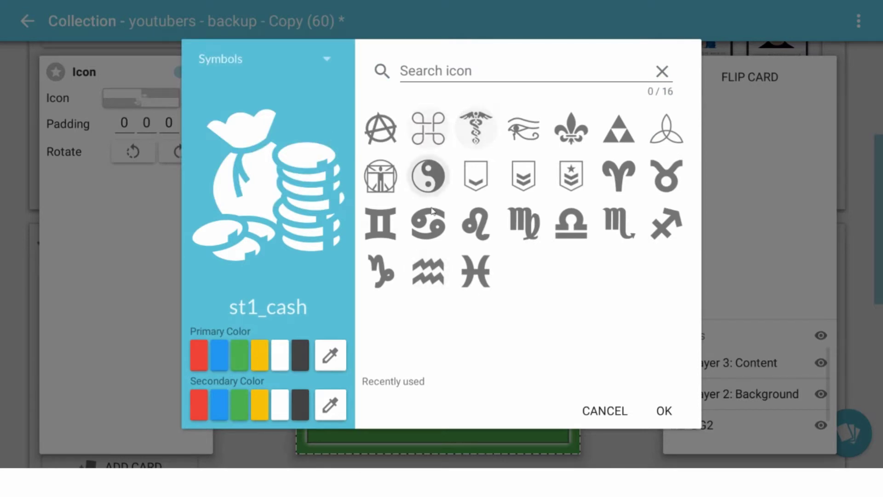
{"action": "left_click", "coordinate": [623, 401]}
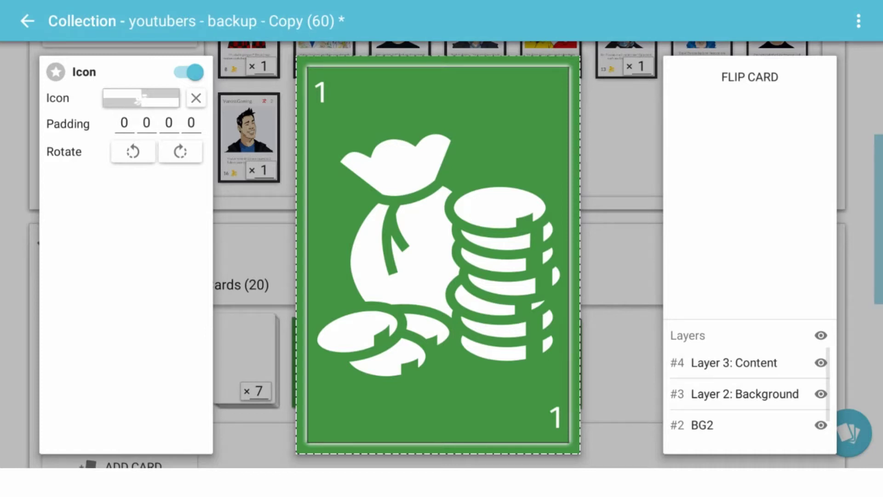
- Close the card editor and save the collection project
{"action": "key", "text": "Escape"}
{"action": "scroll", "coordinate": [347, 284], "scroll_direction": "down", "scroll_amount": 8}
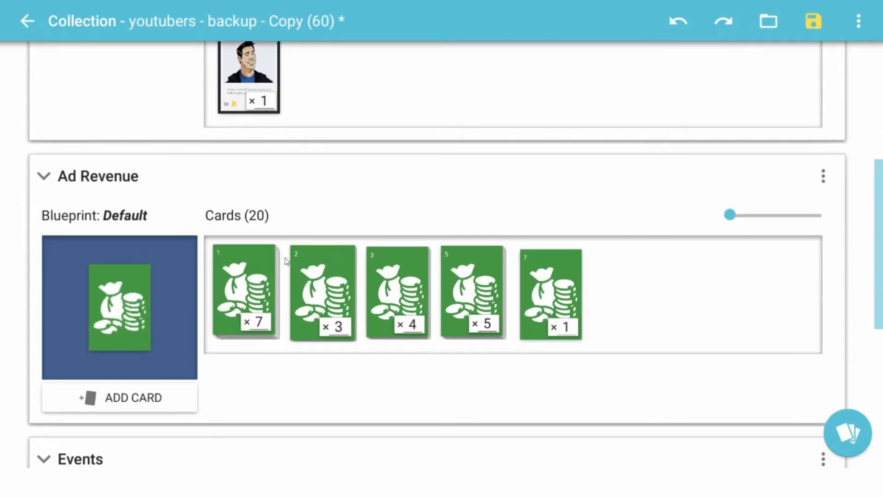
{"action": "scroll", "coordinate": [525, 264], "scroll_direction": "up", "scroll_amount": 2}
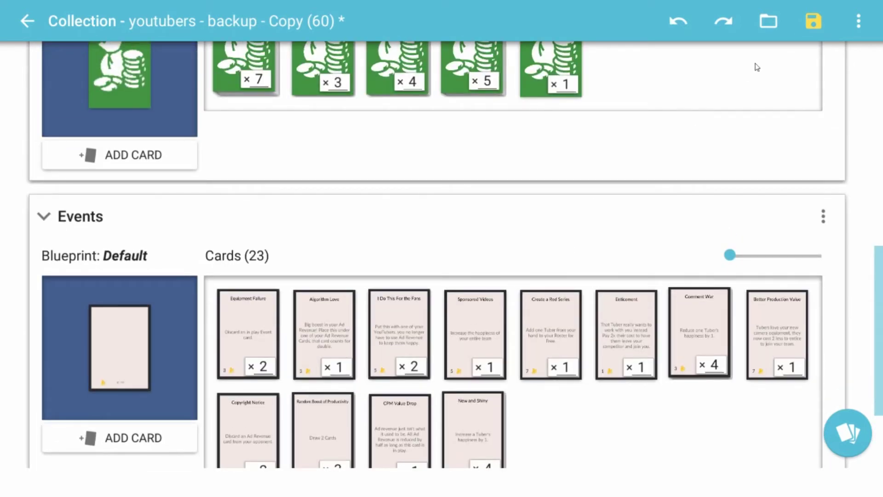
{"action": "left_click", "coordinate": [812, 23]}
{"action": "left_click", "coordinate": [858, 21]}
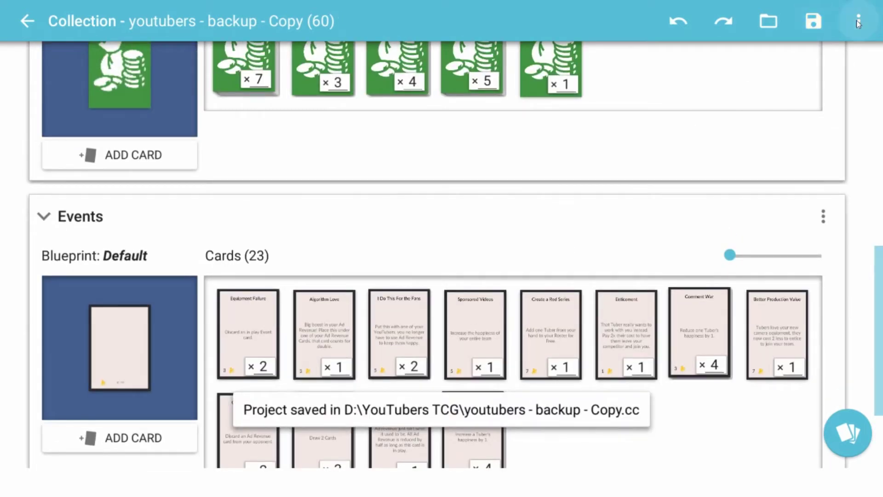
{"action": "left_click", "coordinate": [658, 119]}
- Export the YouTubers set to the Output screen as JPG on ISO A4
{"action": "scroll", "coordinate": [785, 201], "scroll_direction": "up", "scroll_amount": 5}
{"action": "scroll", "coordinate": [786, 215], "scroll_direction": "up", "scroll_amount": 8}
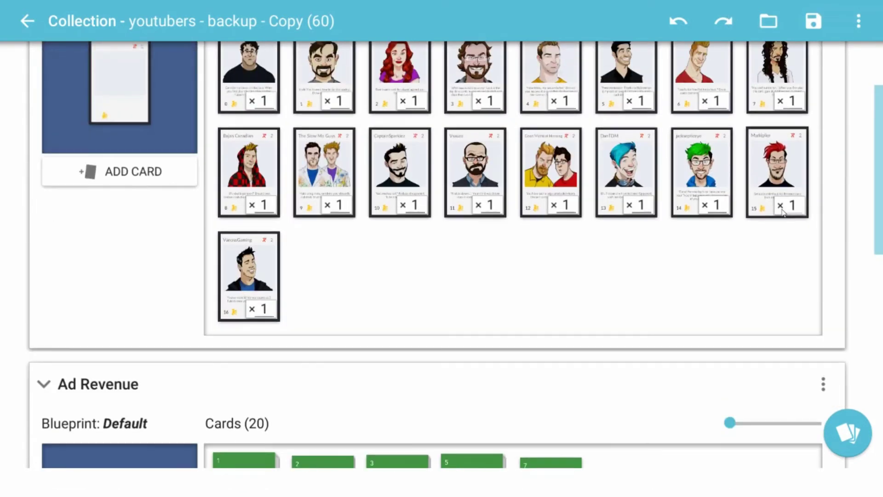
{"action": "left_click", "coordinate": [823, 72]}
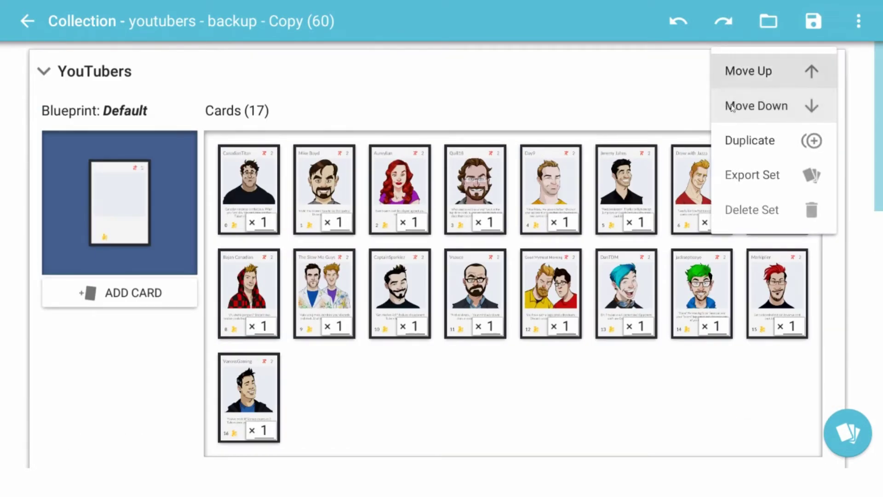
{"action": "left_click", "coordinate": [739, 175]}
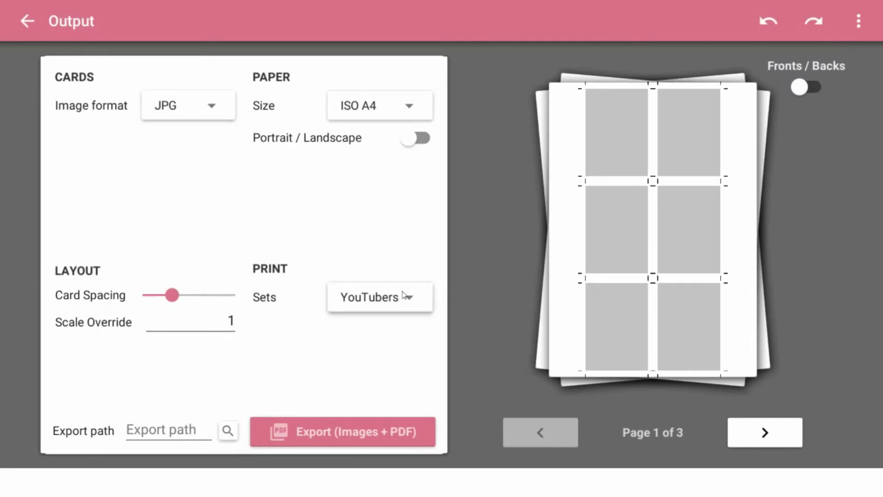
- Print all sets with card spacing reduced to 1, checking the backs then fronts
{"action": "left_click", "coordinate": [400, 304]}
{"action": "left_click", "coordinate": [360, 308]}
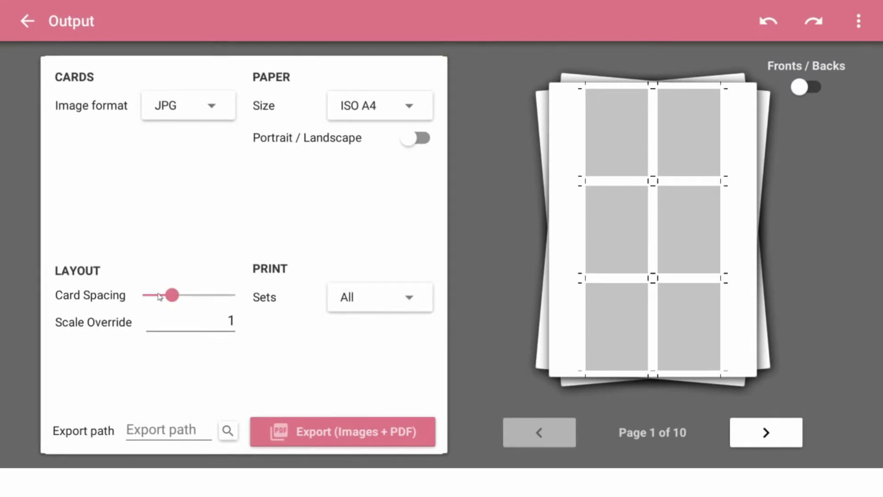
{"action": "left_click_drag", "start_coordinate": [172, 296], "coordinate": [154, 301]}
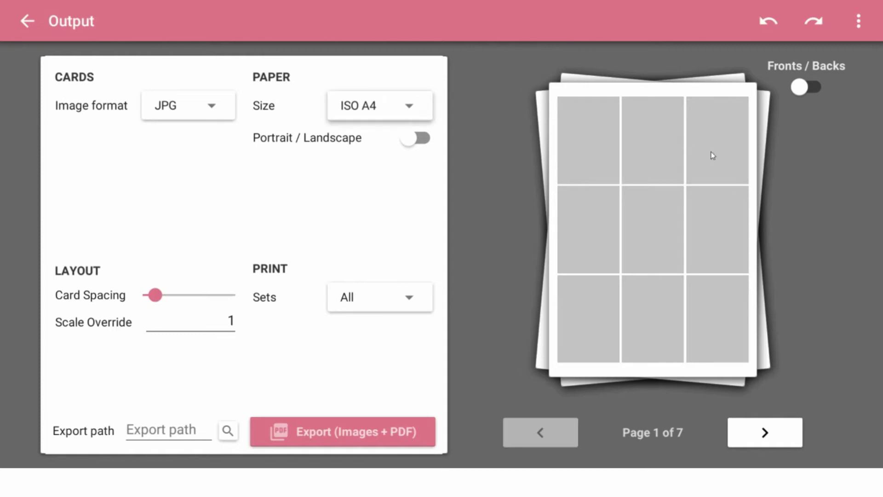
{"action": "left_click", "coordinate": [808, 86]}
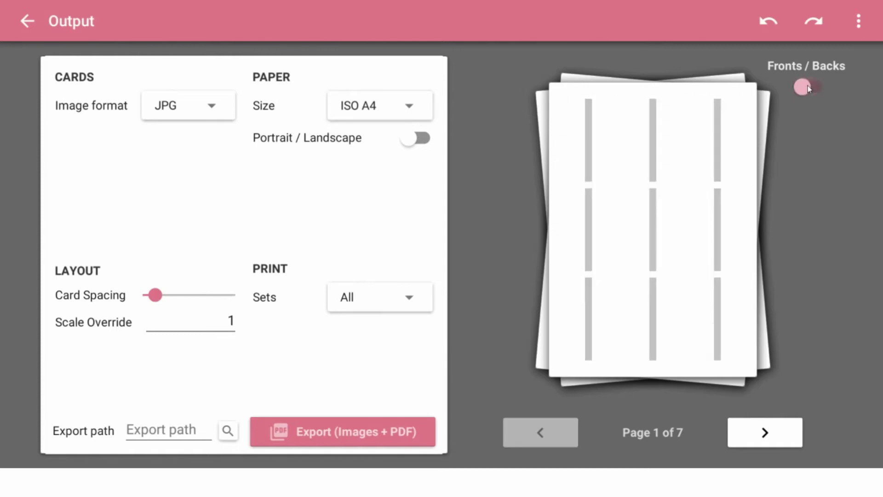
{"action": "left_click", "coordinate": [807, 86]}
- Page through the print preview to page 6 of 7, then back to page 2
{"action": "left_click", "coordinate": [767, 445]}
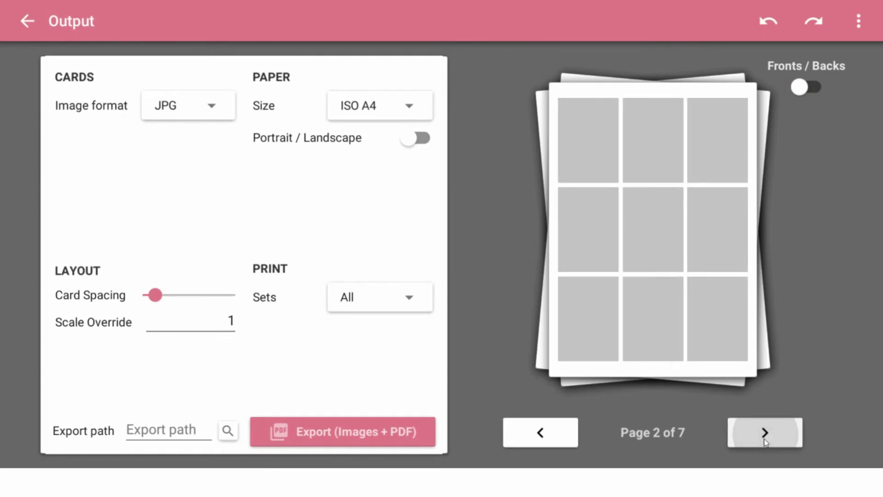
{"action": "left_click", "coordinate": [766, 444]}
{"action": "left_click", "coordinate": [766, 444]}
{"action": "left_click", "coordinate": [765, 443]}
{"action": "left_click", "coordinate": [763, 442]}
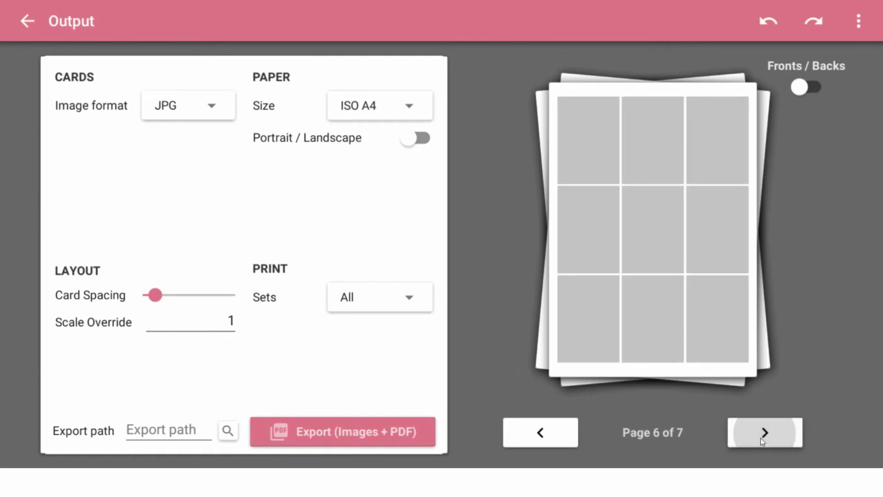
{"action": "left_click", "coordinate": [556, 435]}
{"action": "left_click", "coordinate": [552, 430]}
{"action": "left_click", "coordinate": [552, 431]}
{"action": "left_click", "coordinate": [551, 430]}
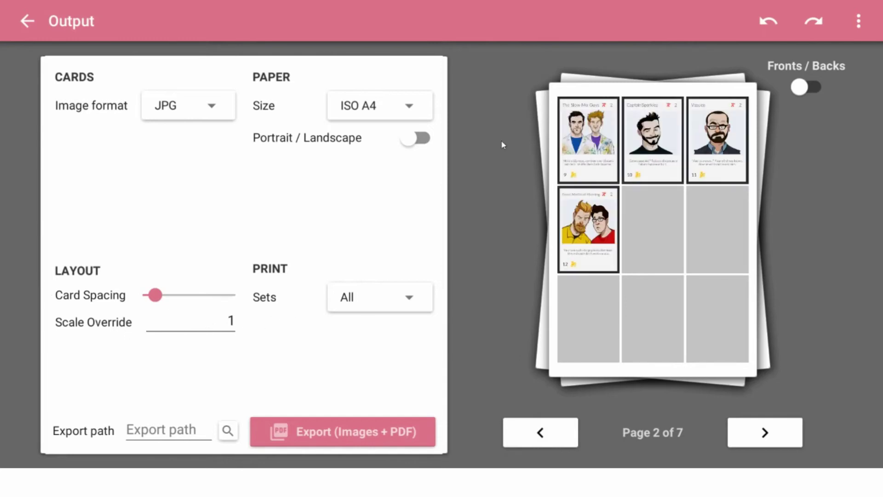
- Return to page 1 and toggle the preview repeatedly between card fronts and backs
{"action": "left_click", "coordinate": [534, 434]}
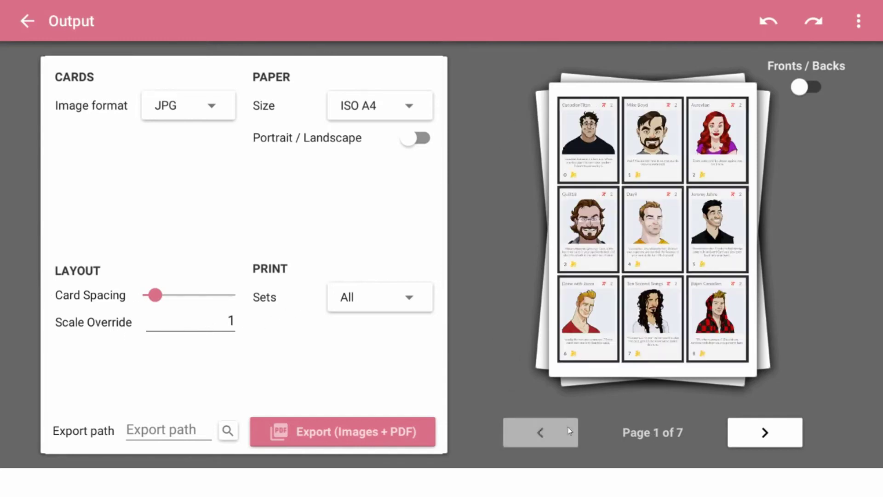
{"action": "left_click", "coordinate": [812, 87]}
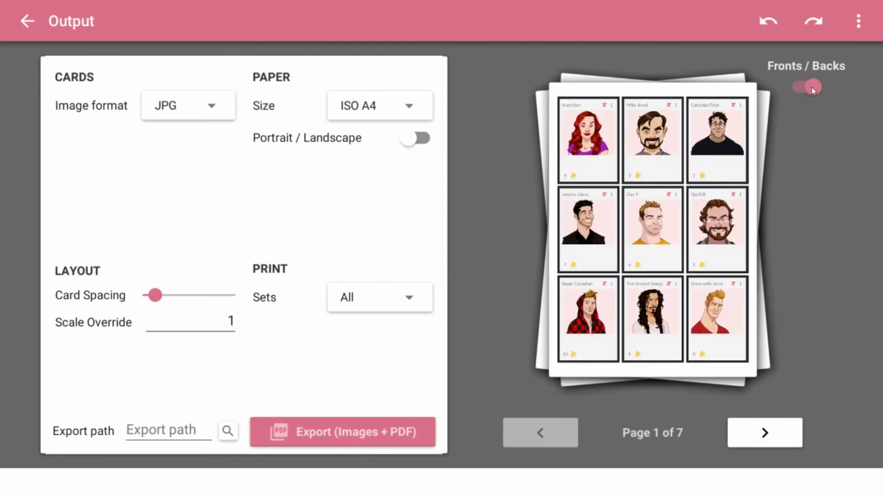
{"action": "left_click", "coordinate": [813, 87]}
{"action": "left_click", "coordinate": [813, 88]}
{"action": "left_click", "coordinate": [812, 87]}
{"action": "left_click", "coordinate": [813, 87]}
{"action": "left_click", "coordinate": [813, 88]}
{"action": "left_click", "coordinate": [812, 87]}
{"action": "left_click", "coordinate": [812, 87]}
- Leave the preview on fronts and export all sets as images and PDF to D:\YouTubers TCG
{"action": "left_click", "coordinate": [813, 87]}
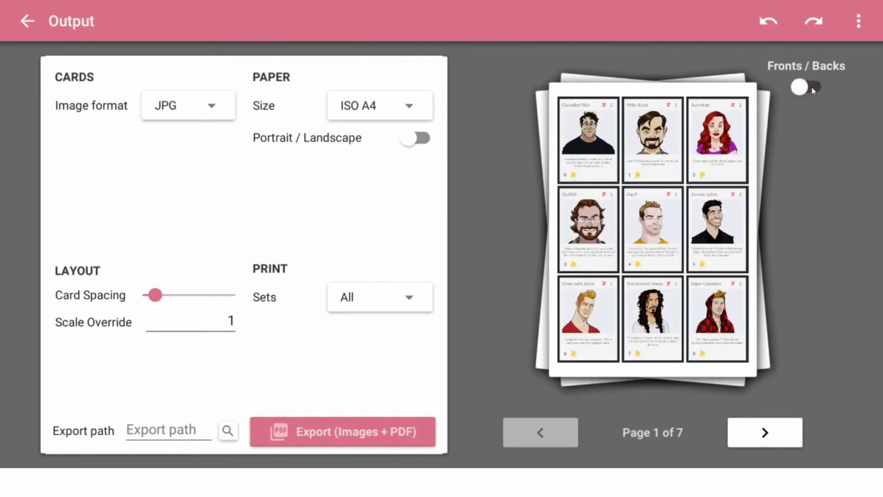
{"action": "left_click", "coordinate": [813, 88]}
{"action": "left_click", "coordinate": [813, 88]}
{"action": "left_click", "coordinate": [813, 88]}
{"action": "left_click", "coordinate": [813, 88]}
{"action": "left_click", "coordinate": [813, 88]}
{"action": "left_click", "coordinate": [812, 87]}
{"action": "left_click", "coordinate": [313, 435]}
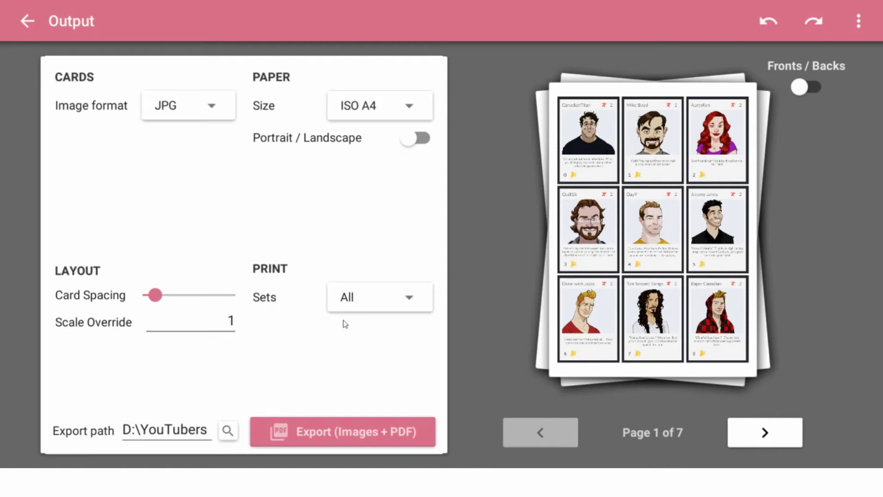
- Back out of the print output and close the collection, showing the home screen credits
{"action": "left_click", "coordinate": [27, 21]}
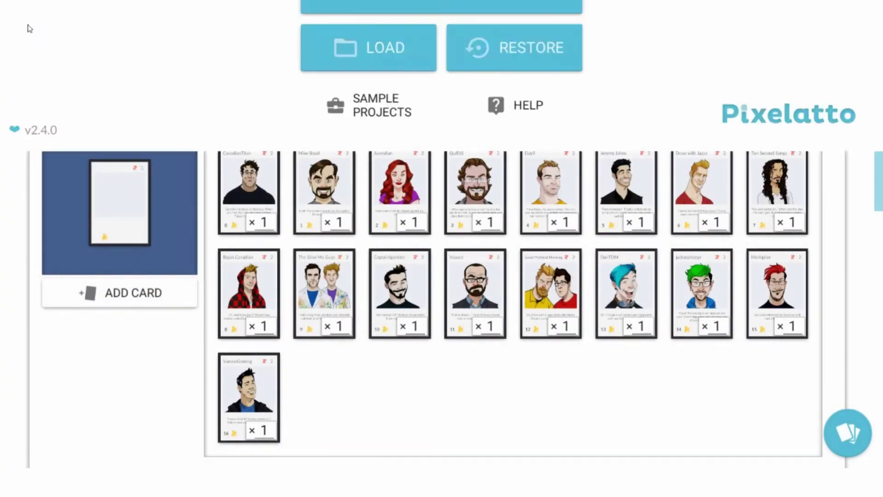
{"action": "left_click", "coordinate": [28, 21]}
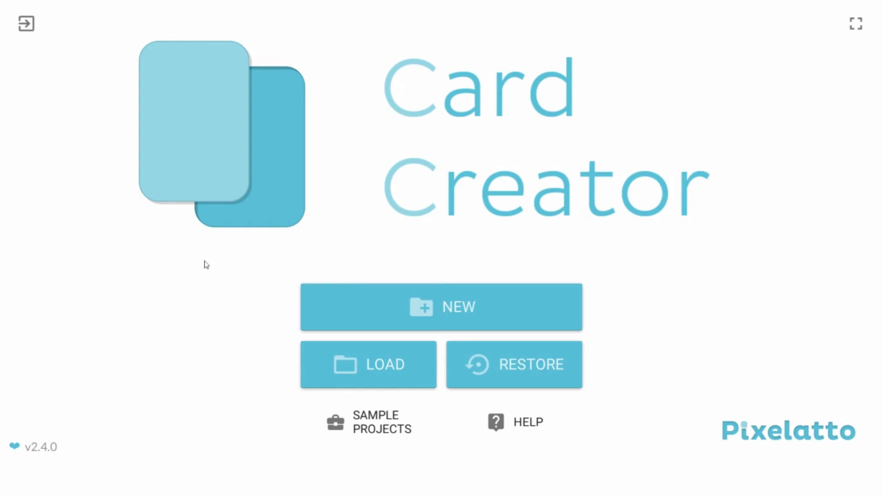
{"action": "mouse_move", "coordinate": [12, 453]}
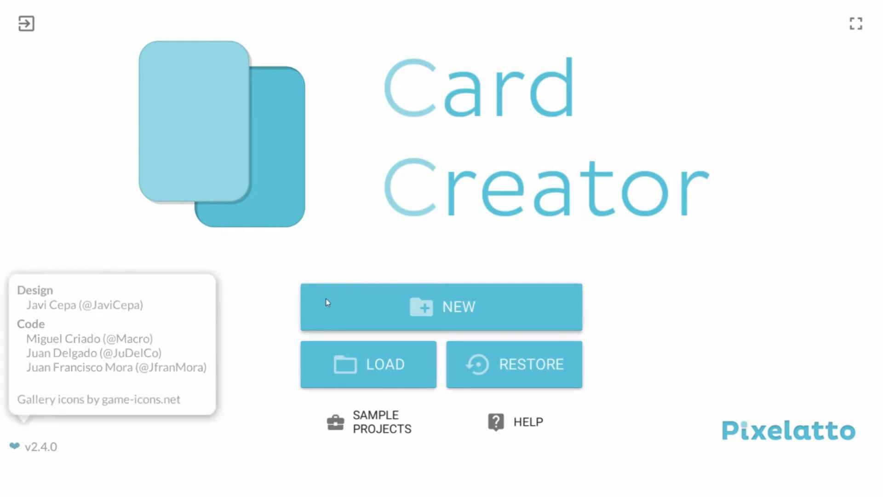
- Load the scs2 project file, accept the upgrade, and scroll through its sets to New CardSet
{"action": "left_click", "coordinate": [406, 365]}
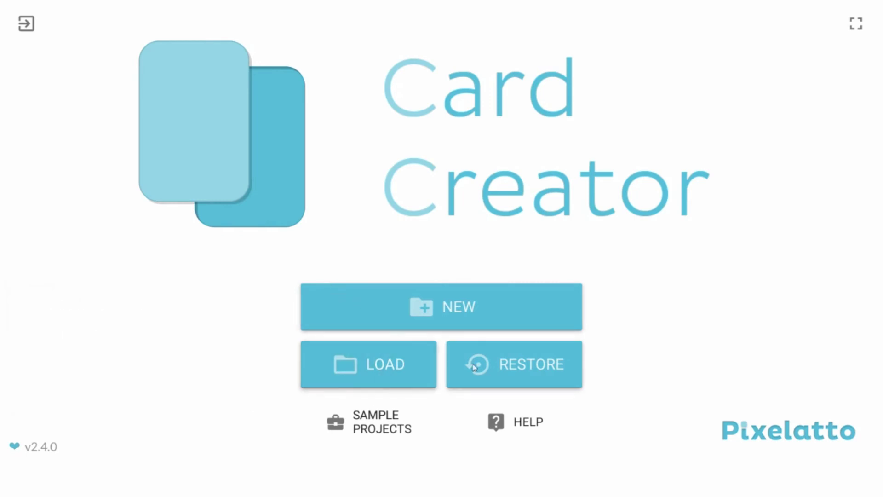
{"action": "left_click", "coordinate": [373, 363]}
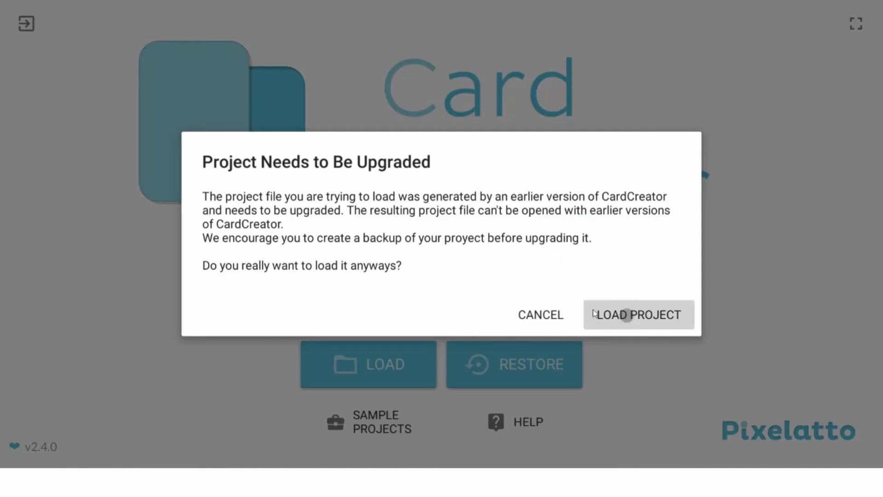
{"action": "left_click", "coordinate": [627, 315]}
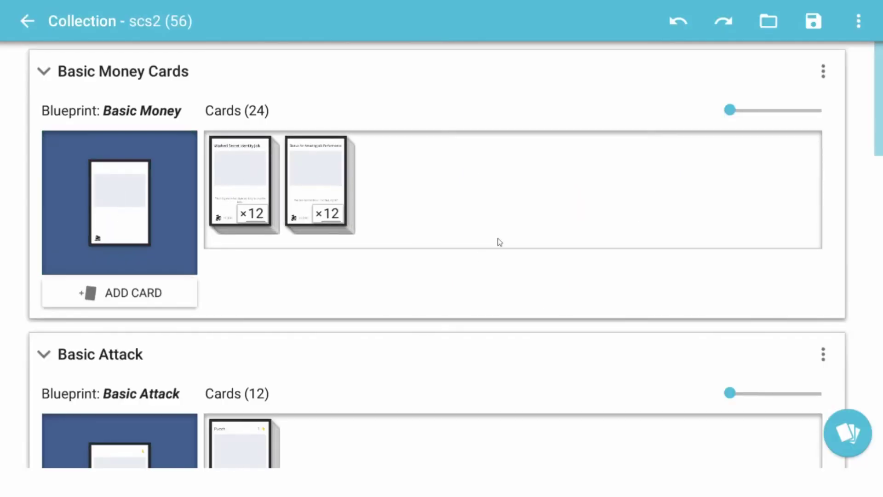
{"action": "scroll", "coordinate": [483, 231], "scroll_direction": "down", "scroll_amount": 8}
{"action": "scroll", "coordinate": [501, 238], "scroll_direction": "down", "scroll_amount": 17}
{"action": "scroll", "coordinate": [512, 275], "scroll_direction": "down", "scroll_amount": 5}
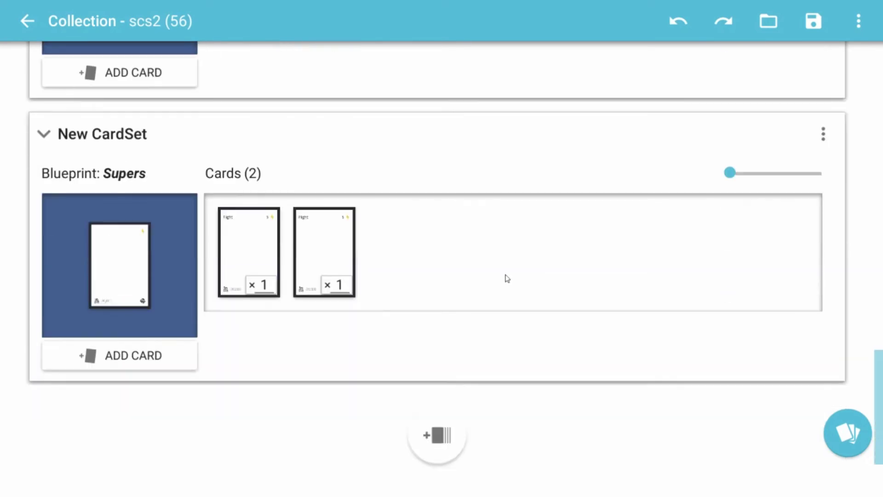